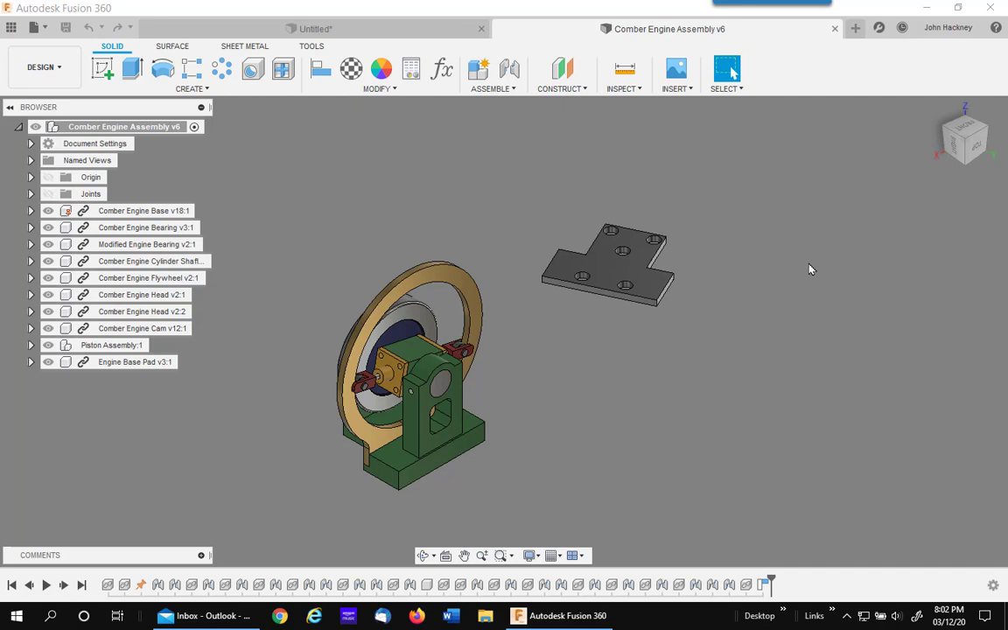
# - Bring up the user account dropdown at the top right of the window
pyautogui.click(945, 27)
# - Enable the Edit In Place preview feature in Preferences and confirm with OK
pyautogui.click(945, 63)
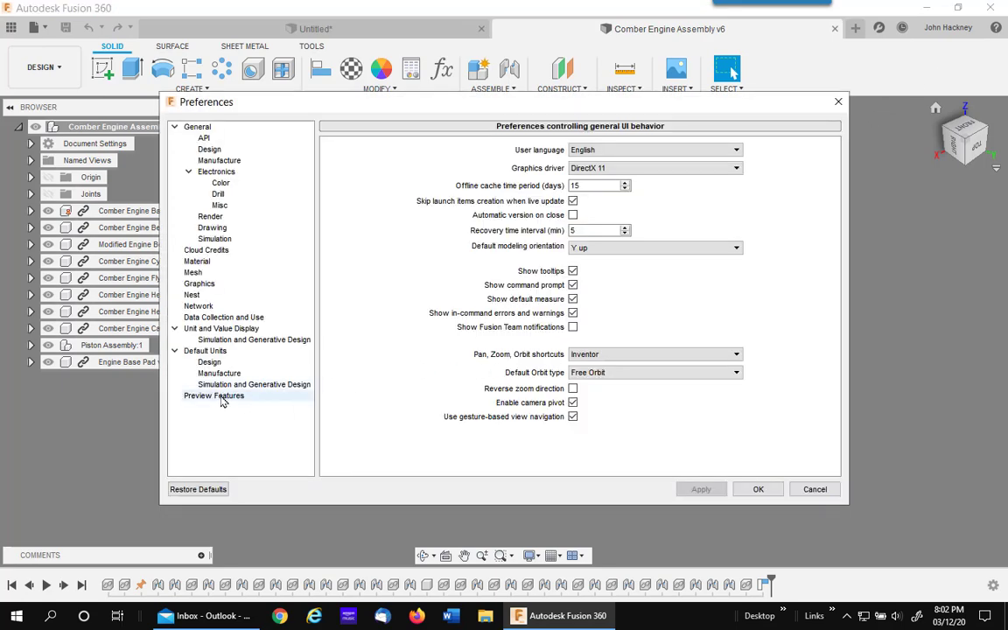
pyautogui.click(220, 396)
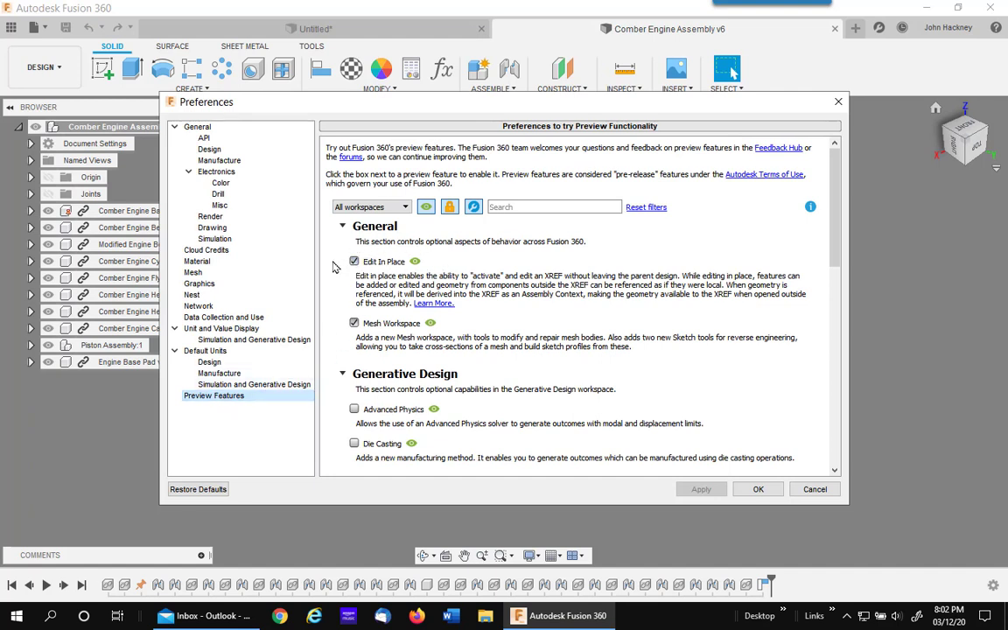
pyautogui.click(758, 489)
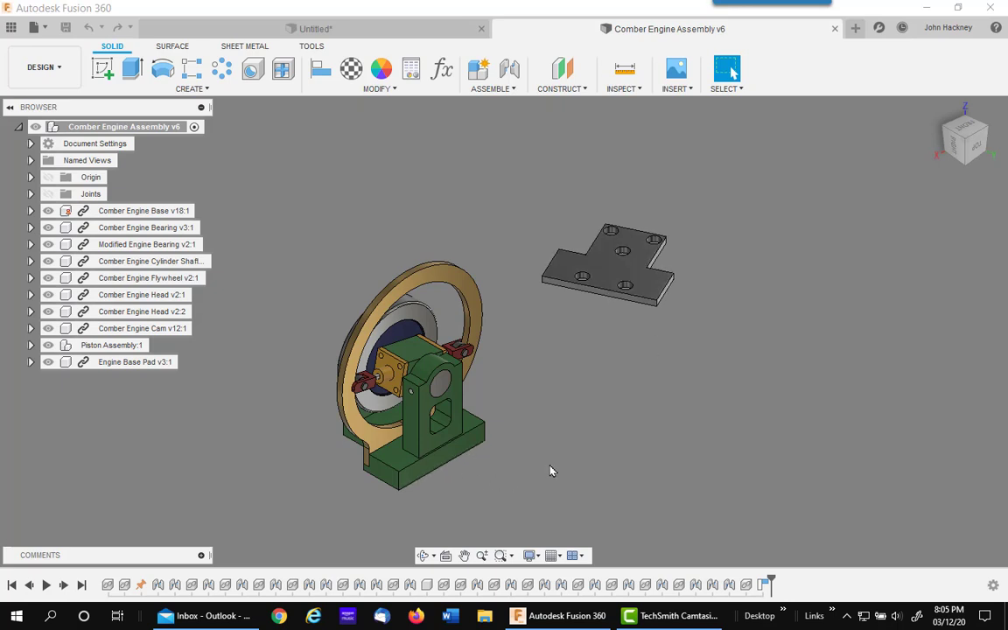
# - Joint the Engine Base Pad beneath the green engine base using Two Edge Intersection on both, at 0.0°
pyautogui.click(510, 70)
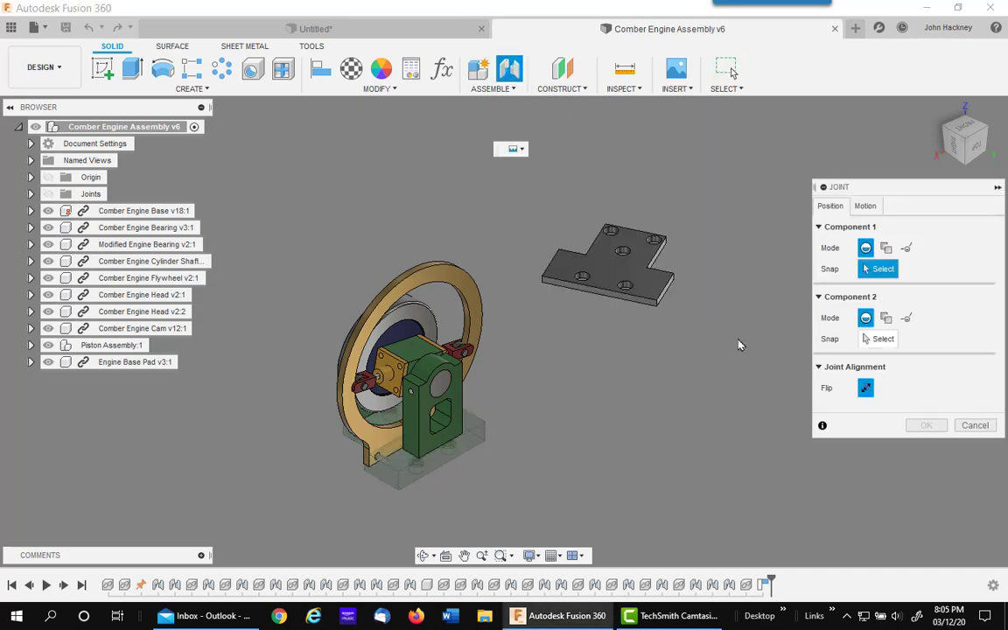
pyautogui.click(906, 248)
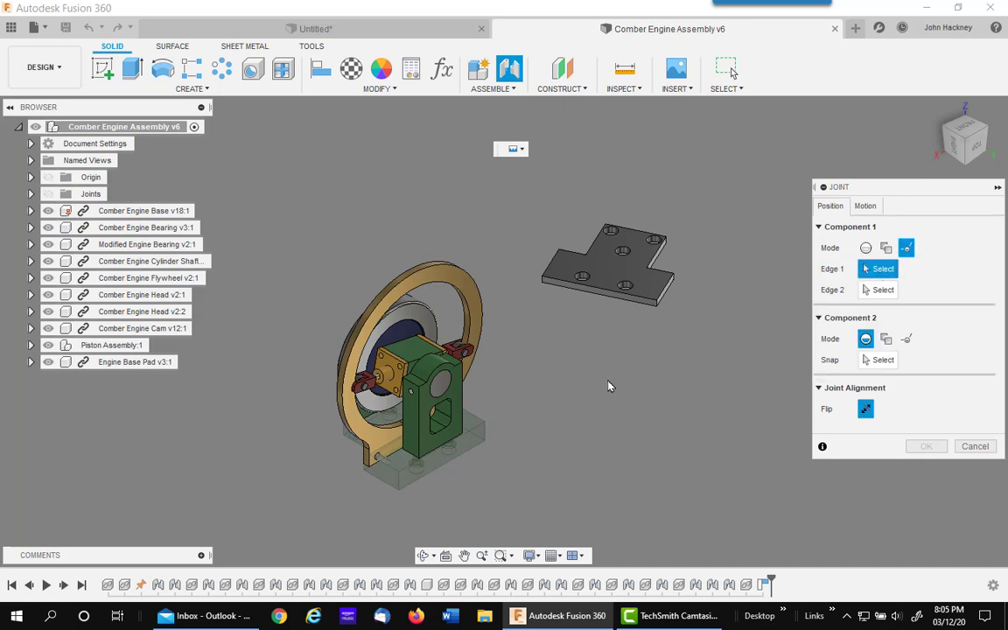
pyautogui.click(666, 286)
pyautogui.click(639, 299)
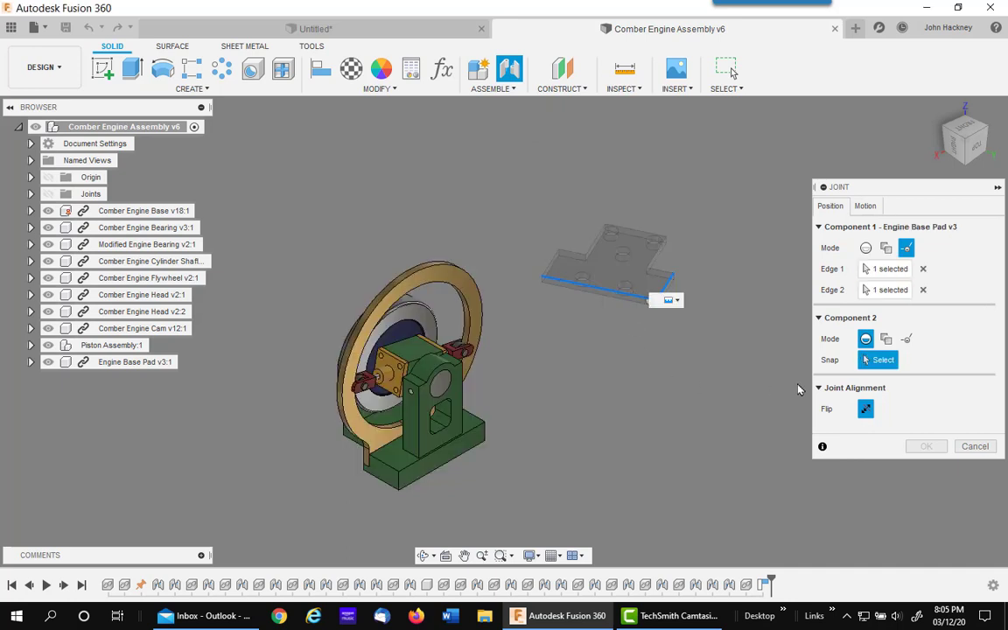
pyautogui.click(907, 339)
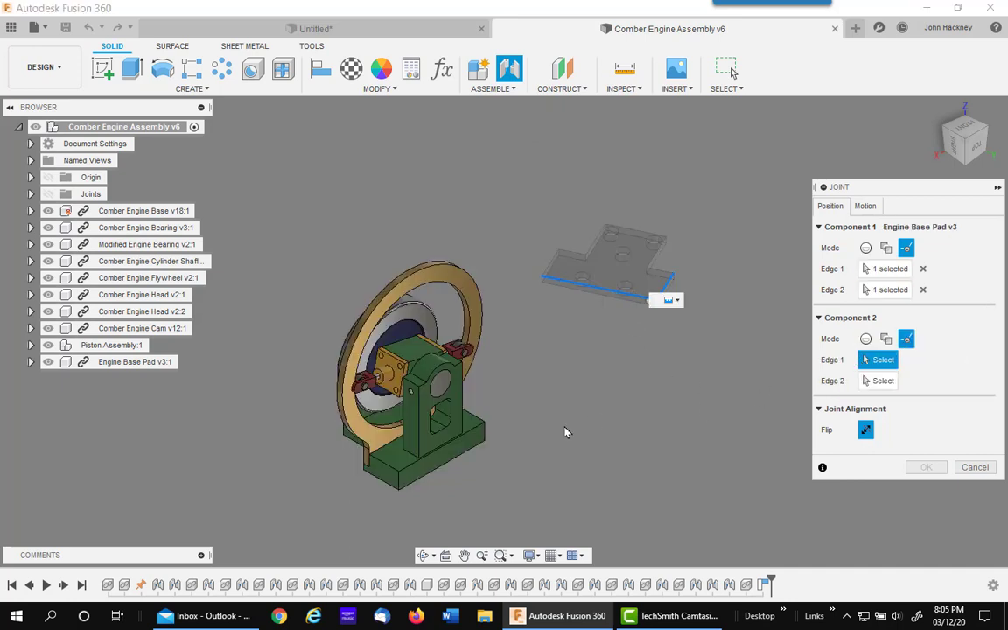
pyautogui.click(472, 444)
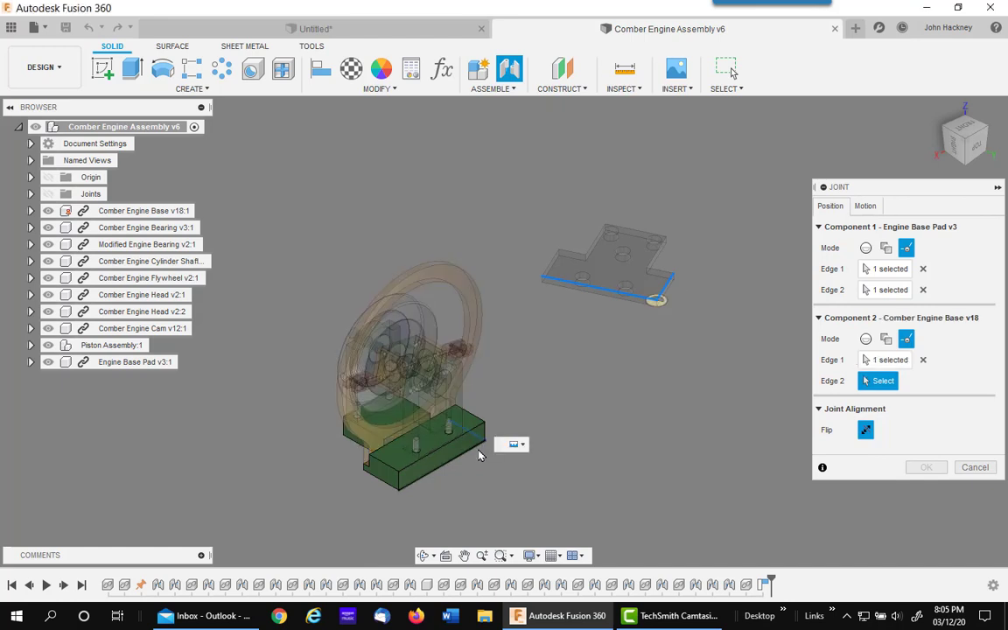
pyautogui.click(467, 454)
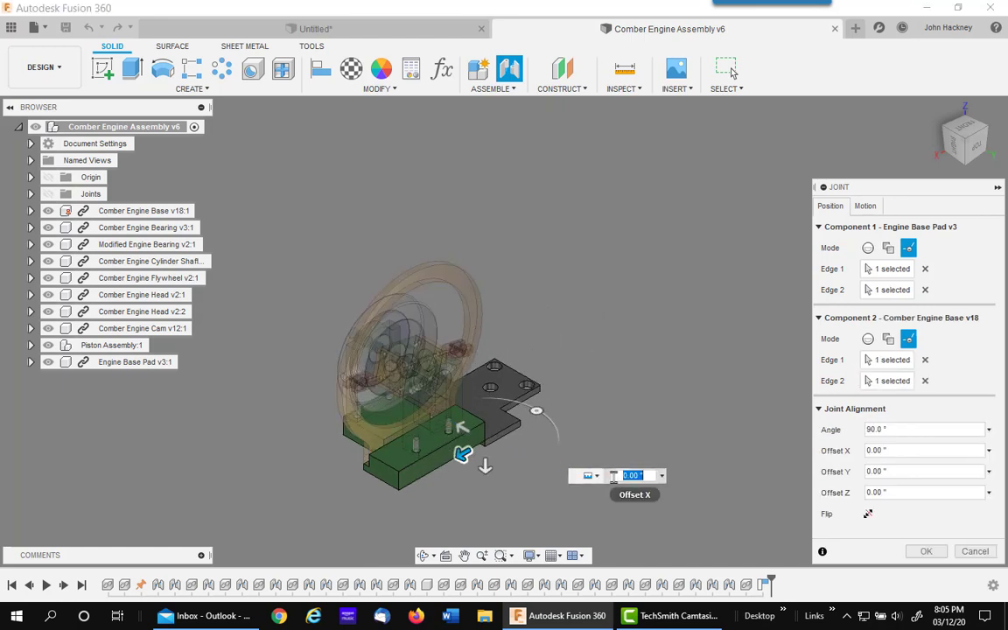
pyautogui.moveTo(536, 410); pyautogui.dragTo(434, 411)
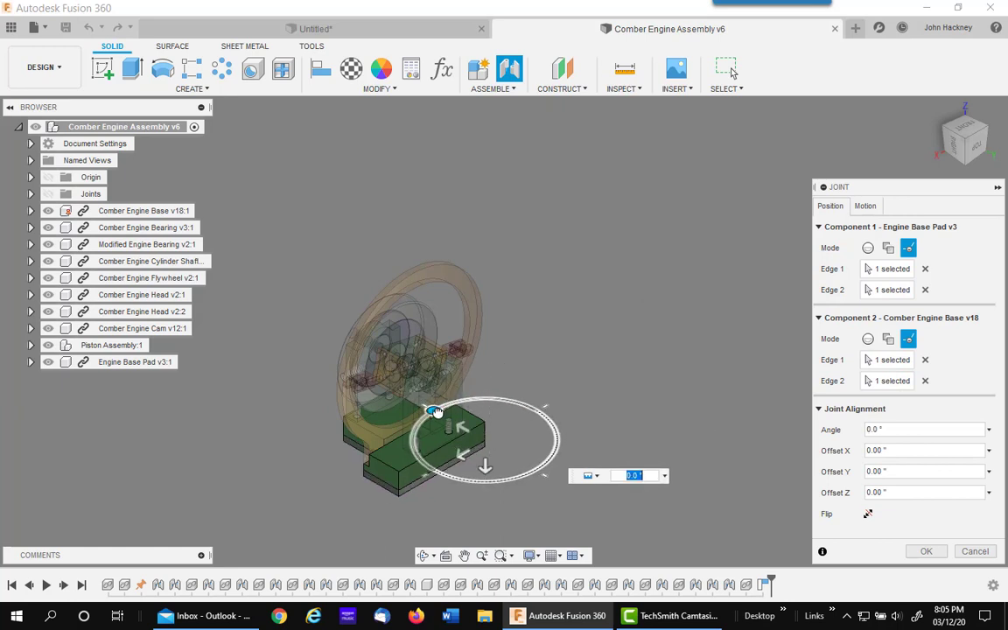
pyautogui.click(918, 550)
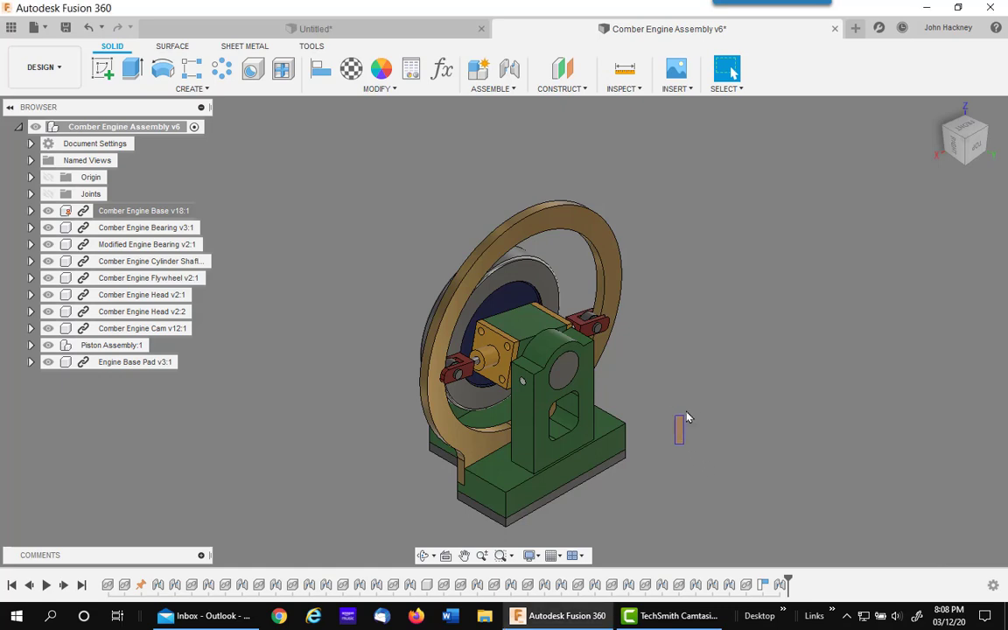
pyautogui.keyDown('shift'); pyautogui.moveTo(662, 427); pyautogui.dragTo(682, 390, button='middle'); pyautogui.keyUp('shift')
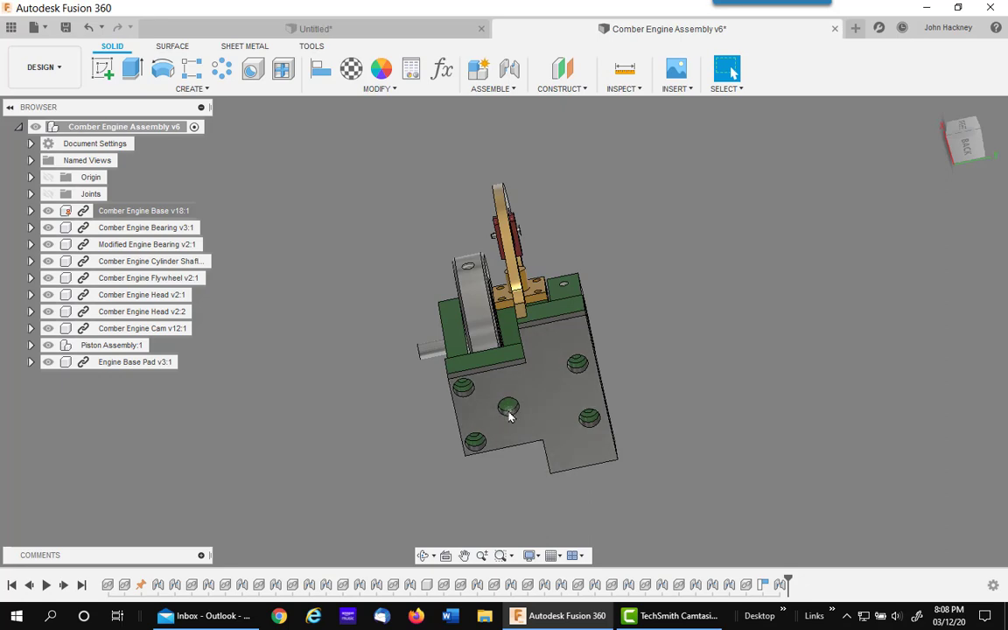
pyautogui.keyDown('shift'); pyautogui.moveTo(659, 409); pyautogui.dragTo(576, 479, button='middle'); pyautogui.keyUp('shift')
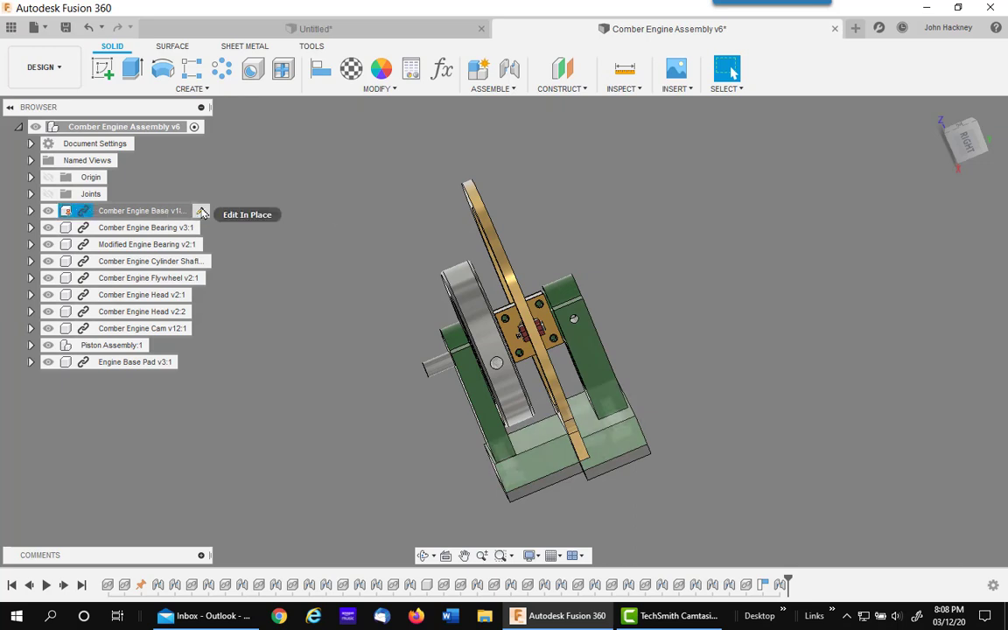
# - Select Comber Engine Base v18:1 through its face's parent items and start Edit In Place on it
pyautogui.rightClick(140, 211)
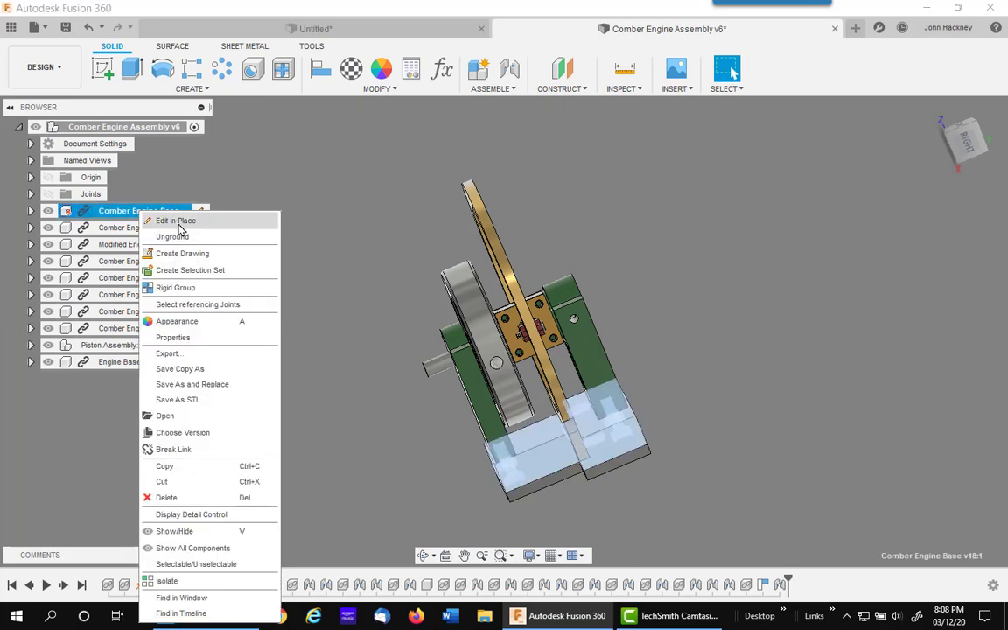
pyautogui.click(292, 208)
pyautogui.click(383, 446)
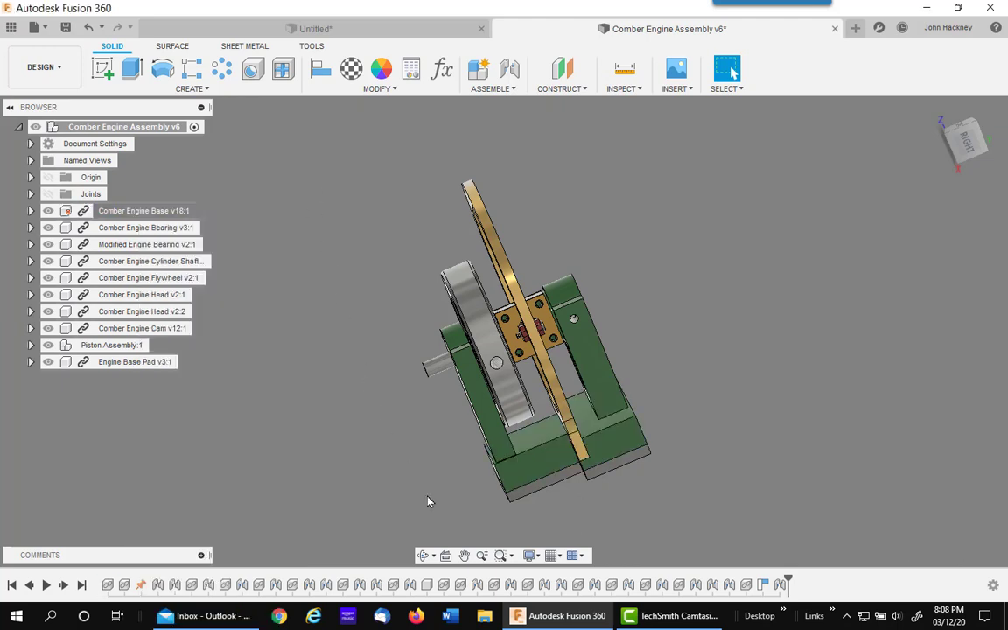
pyautogui.click(552, 455)
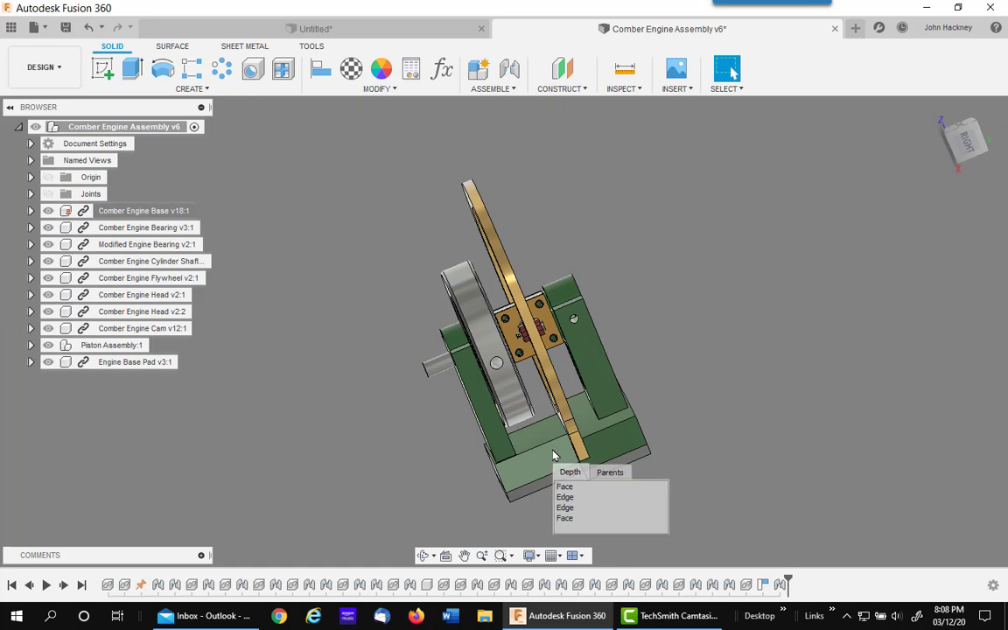
pyautogui.click(607, 472)
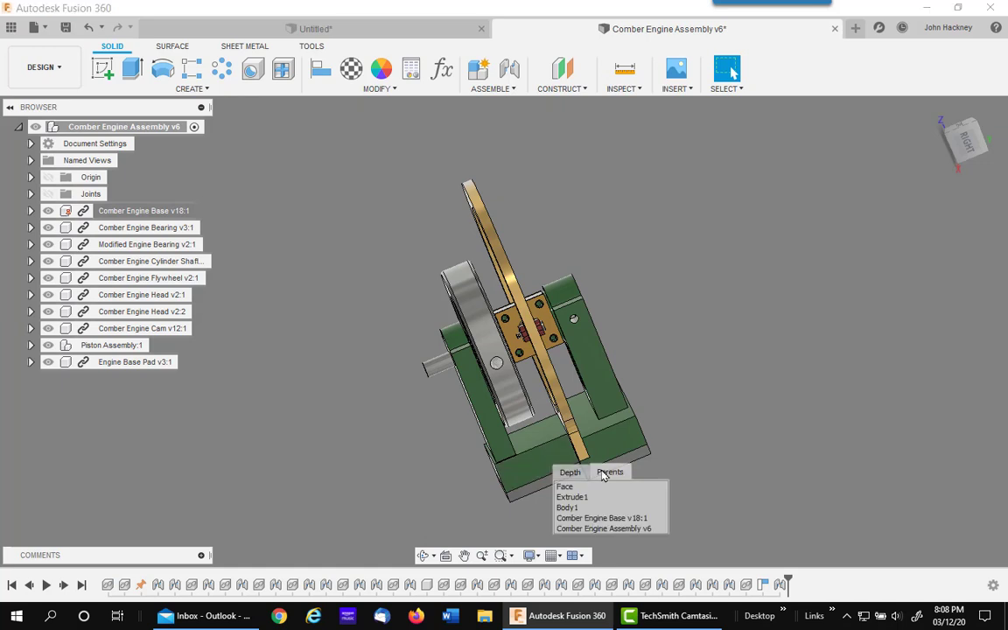
pyautogui.click(600, 518)
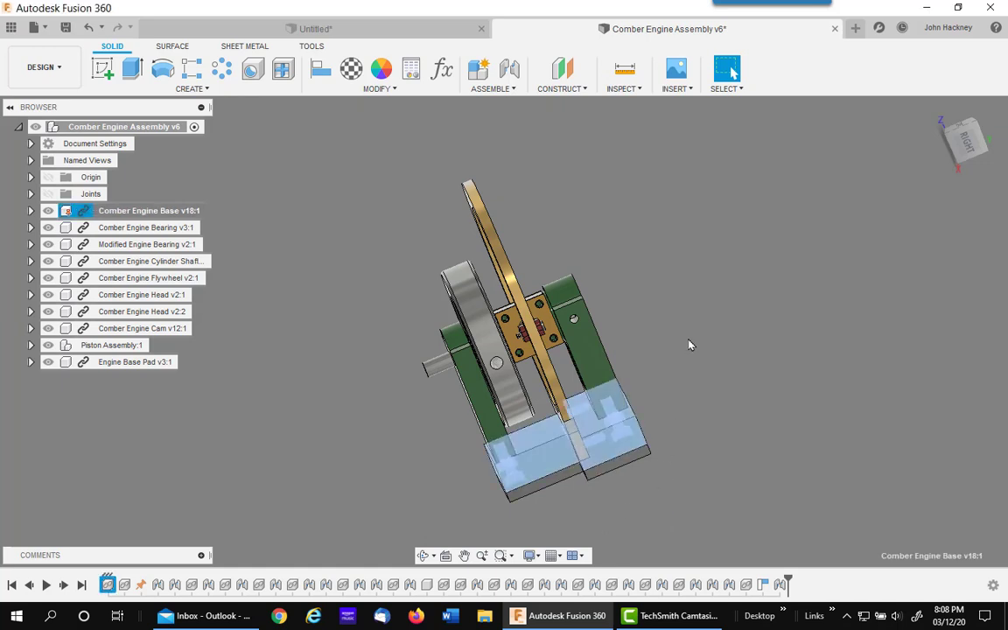
pyautogui.rightClick(689, 166)
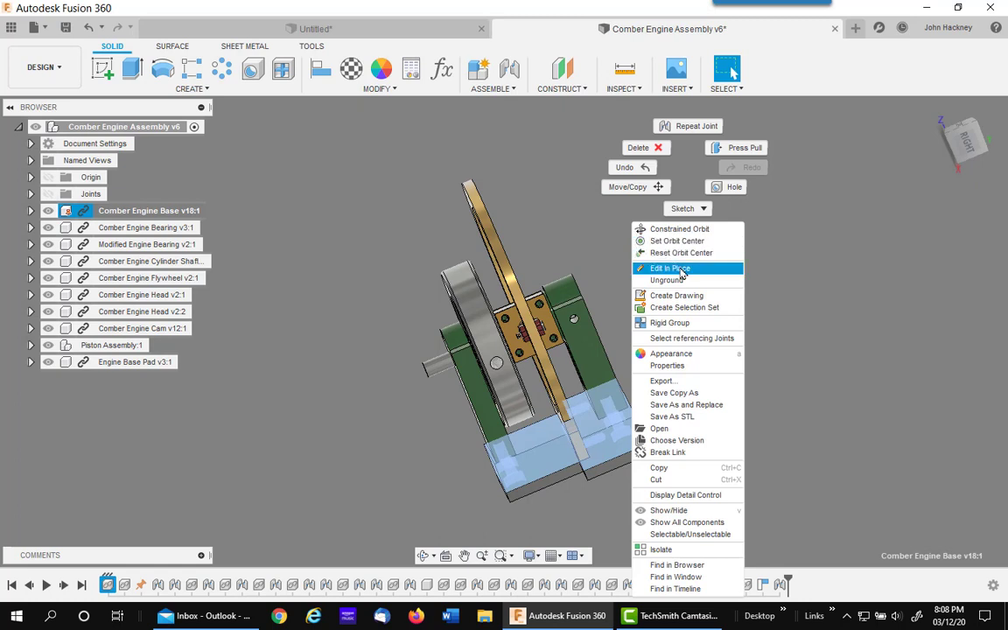
pyautogui.click(681, 271)
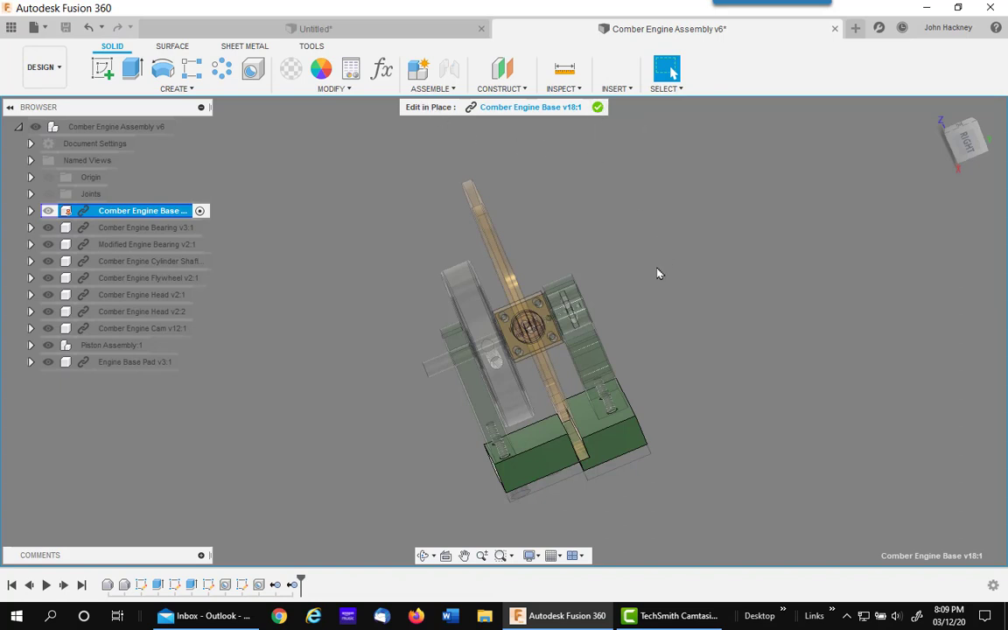
# - View the engine base from below and create a sketch on its bottom face
pyautogui.keyDown('shift'); pyautogui.moveTo(682, 331); pyautogui.dragTo(631, 254, button='middle'); pyautogui.keyUp('shift')
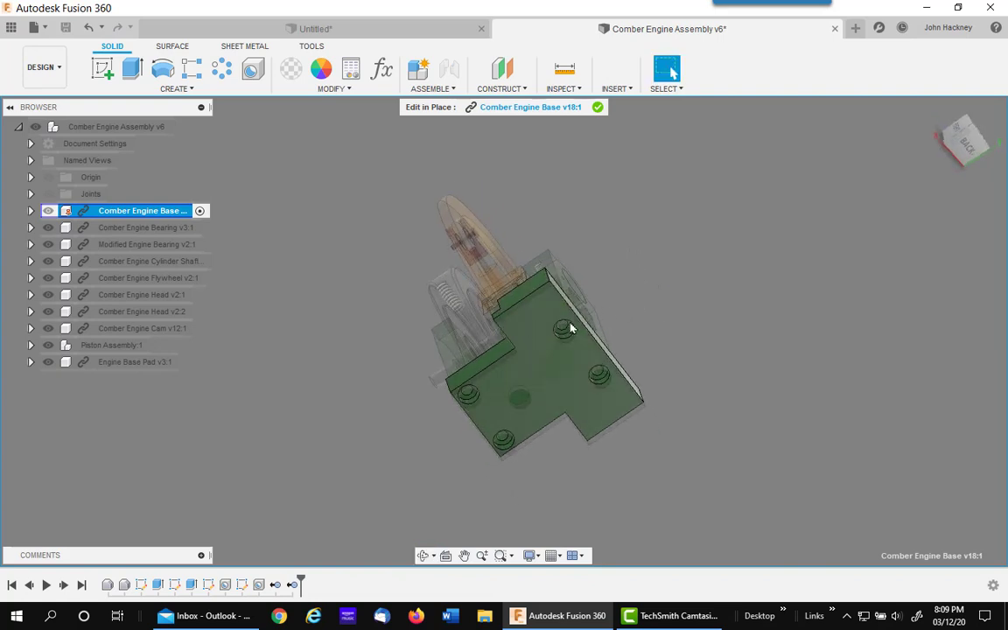
pyautogui.scroll(3, 688, 330)
pyautogui.scroll(-1, 565, 305)
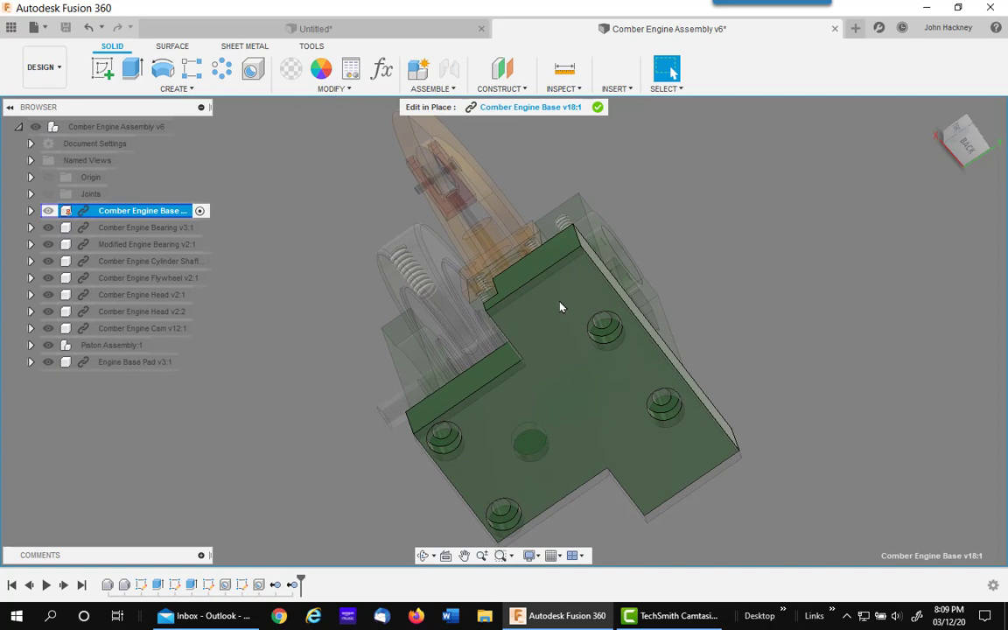
pyautogui.rightClick(691, 272)
pyautogui.click(651, 345)
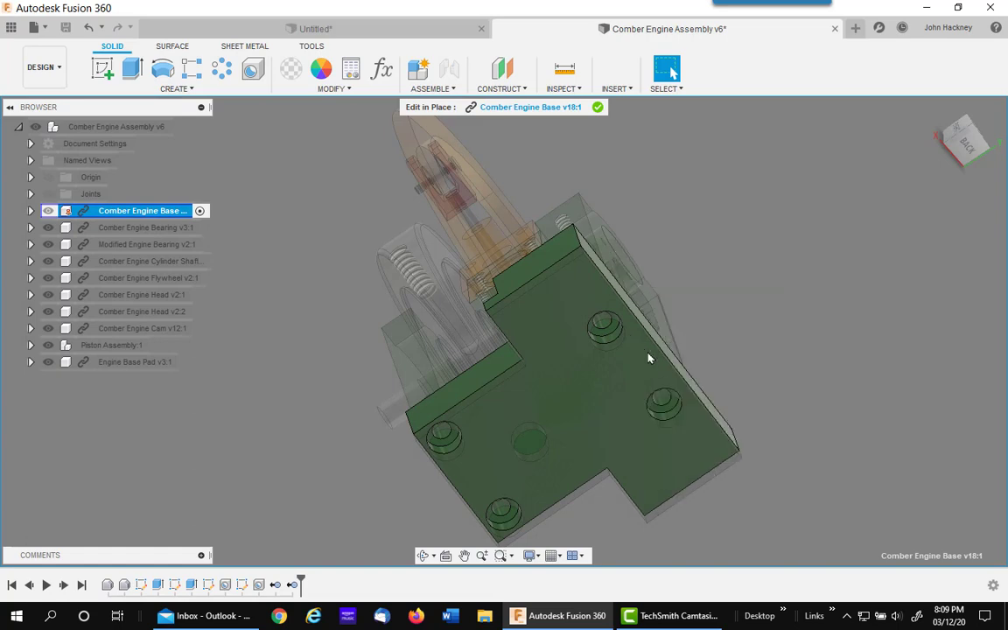
pyautogui.click(527, 450)
pyautogui.rightClick(526, 451)
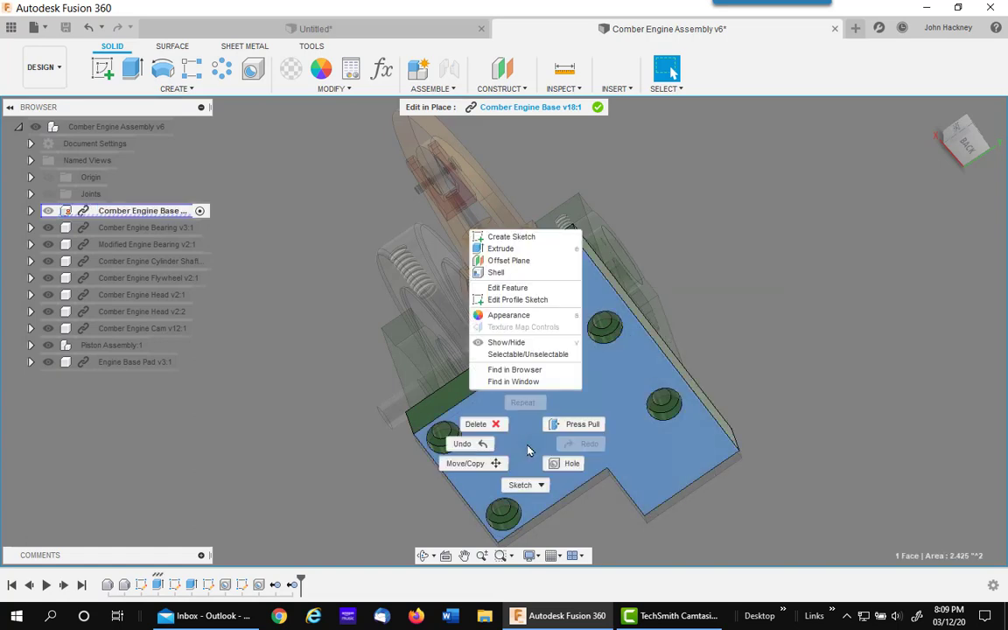
pyautogui.click(514, 240)
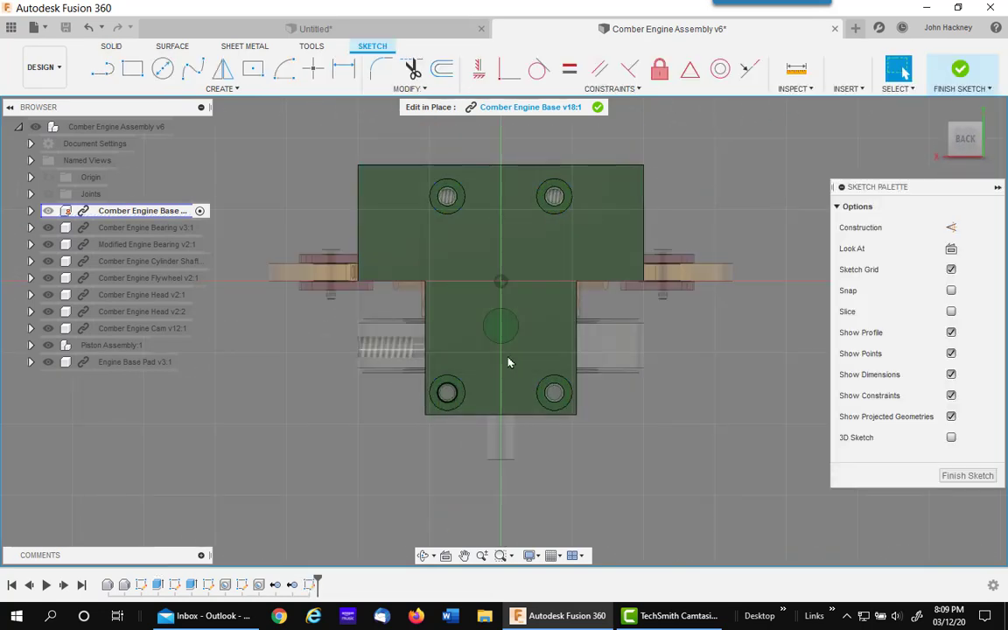
# - Project the central circle edge into the sketch and finish the sketch
pyautogui.press('p')
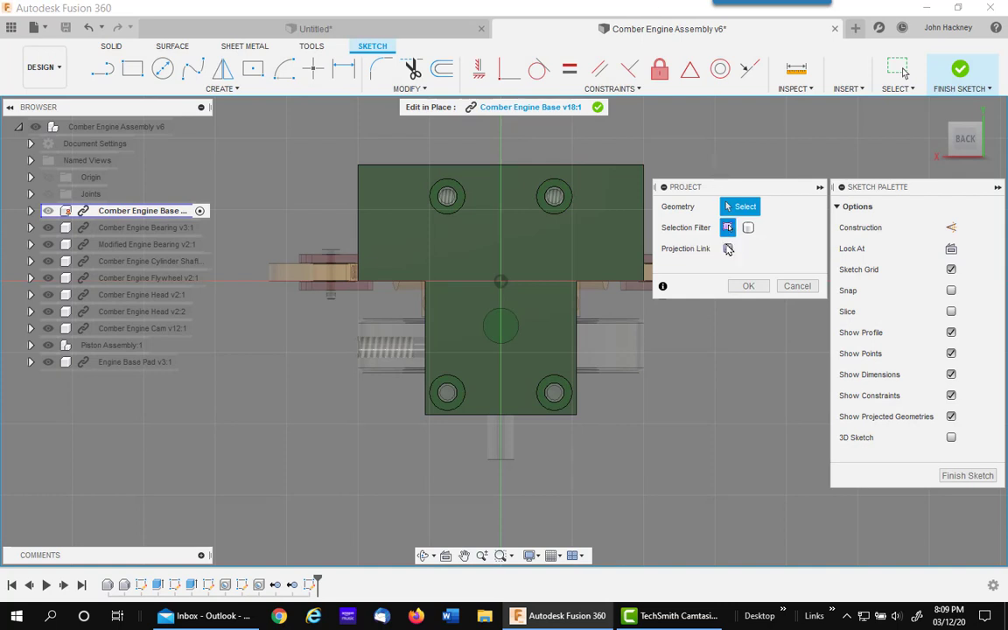
pyautogui.click(516, 322)
pyautogui.click(748, 286)
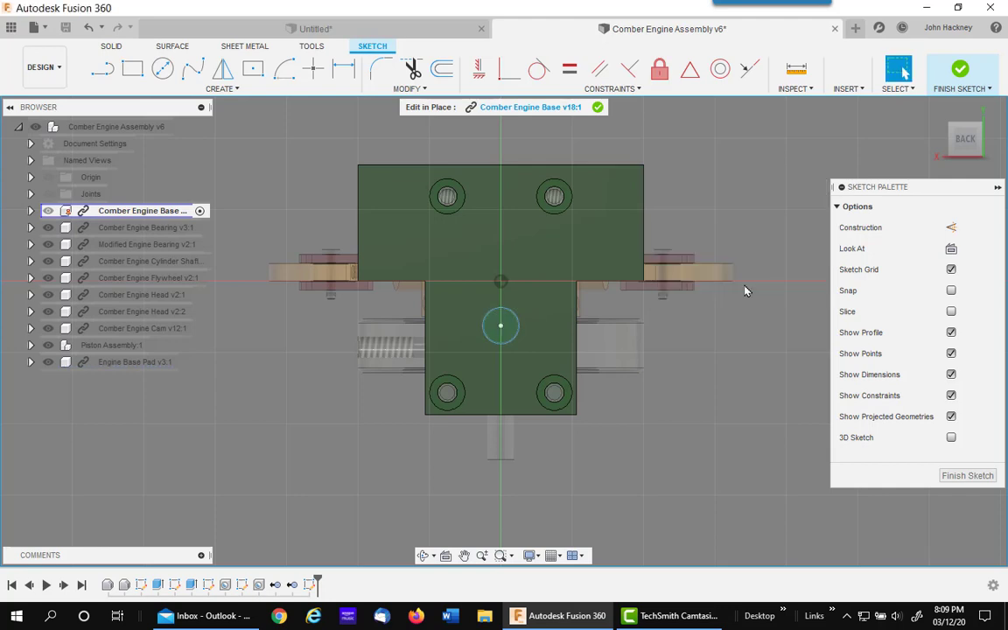
pyautogui.click(960, 72)
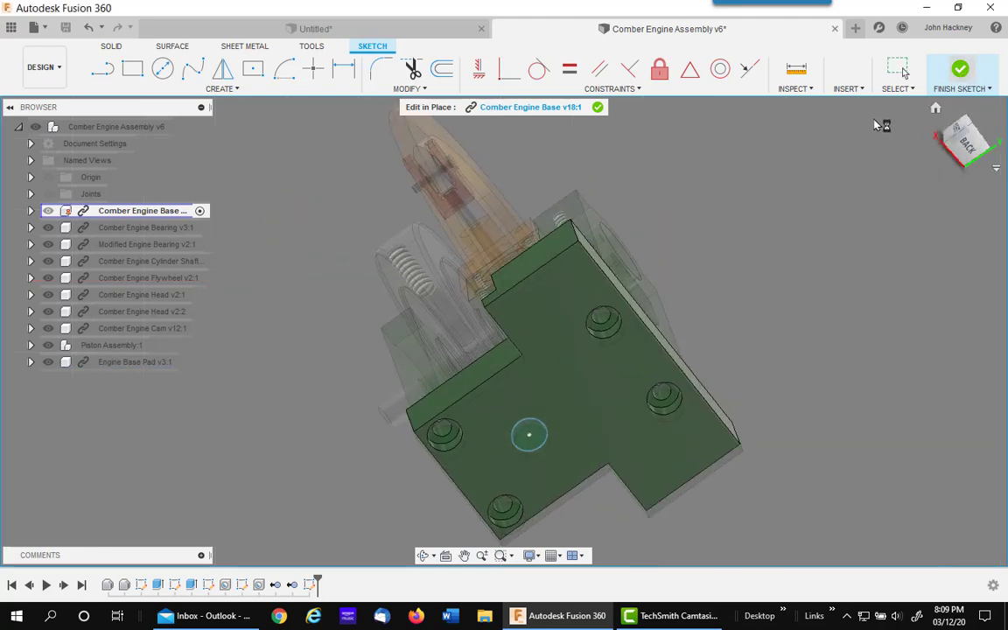
# - Extrude the projected circle as a one-direction, through-all cut, then finish Edit in Place
pyautogui.click(132, 68)
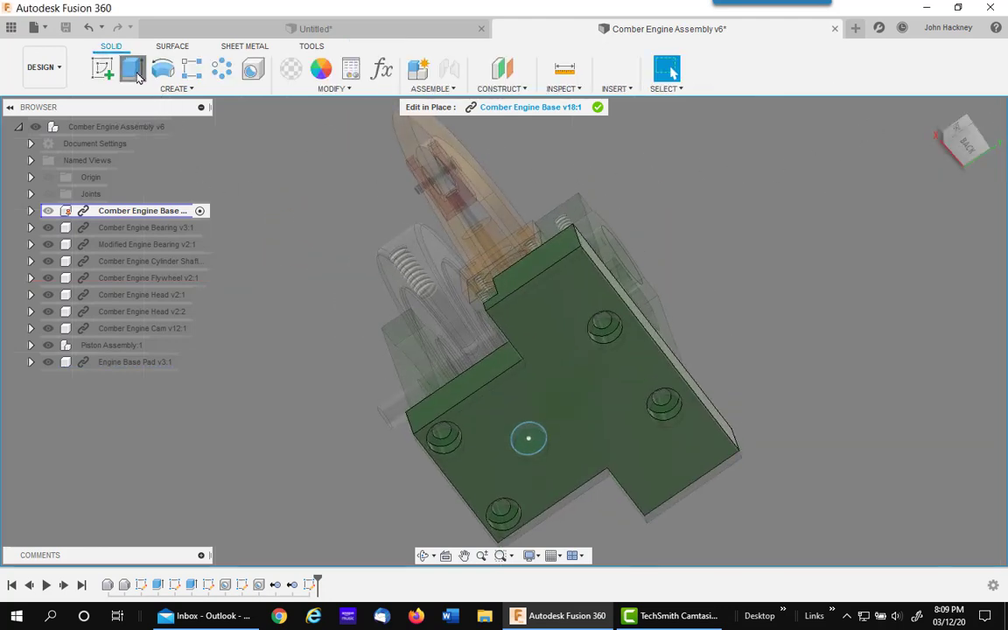
pyautogui.moveTo(531, 441); pyautogui.dragTo(523, 420)
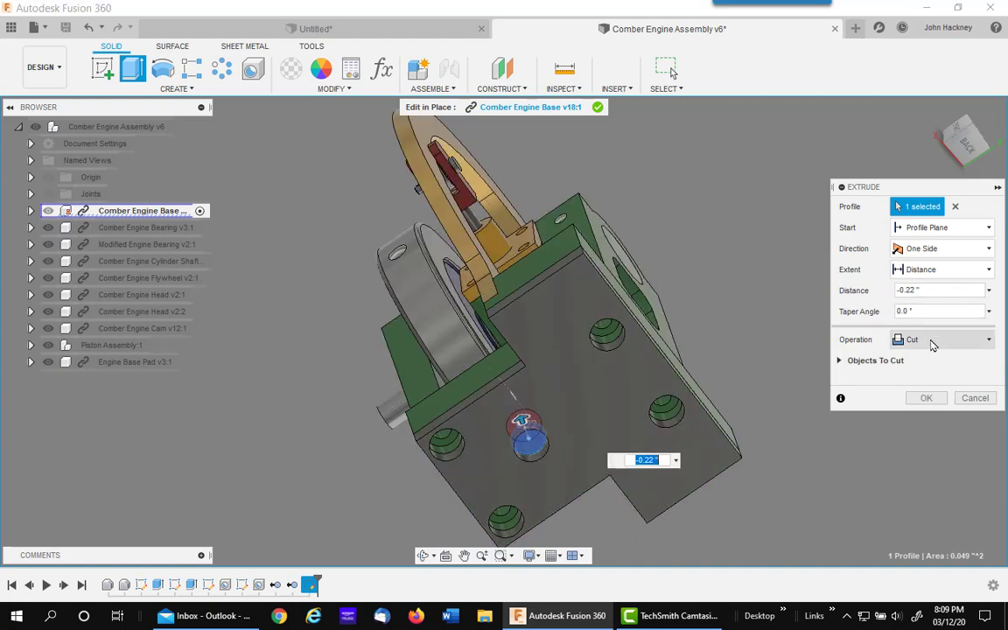
pyautogui.click(968, 251)
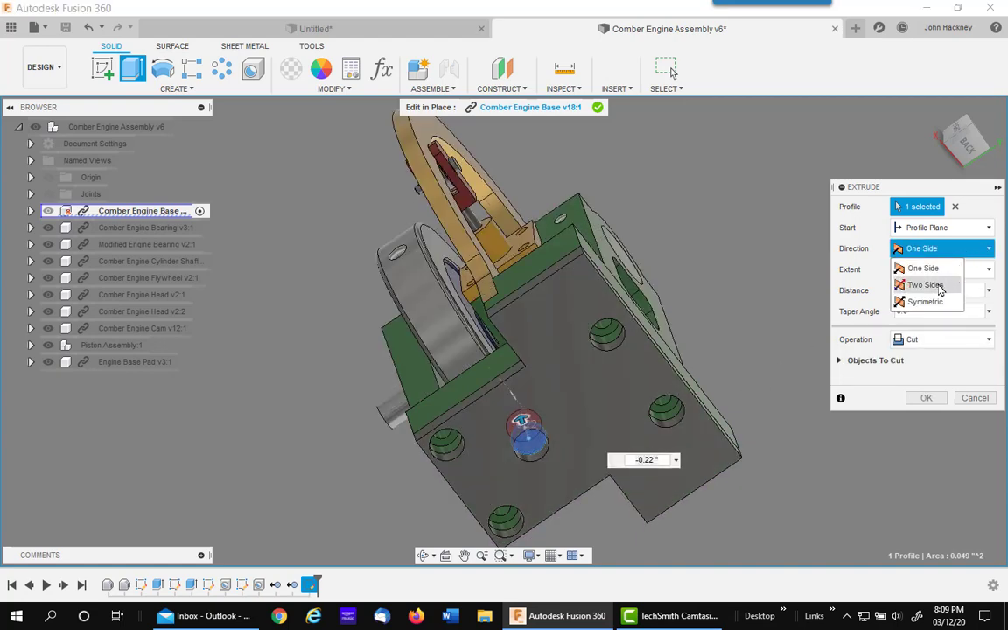
pyautogui.click(971, 266)
pyautogui.click(977, 273)
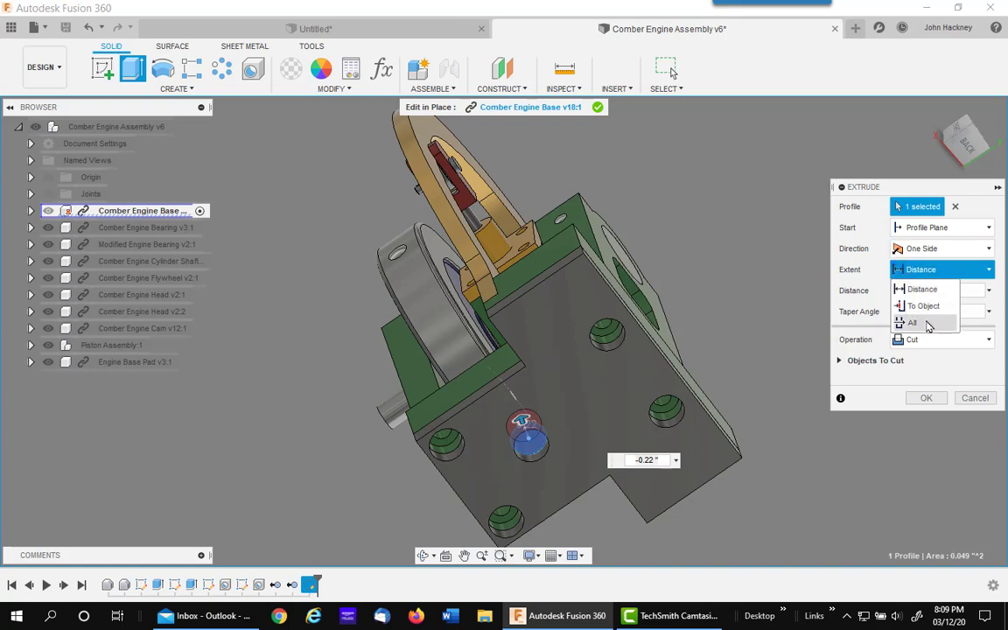
pyautogui.click(916, 323)
pyautogui.keyDown('shift'); pyautogui.moveTo(612, 403); pyautogui.dragTo(337, 162, button='middle'); pyautogui.keyUp('shift')
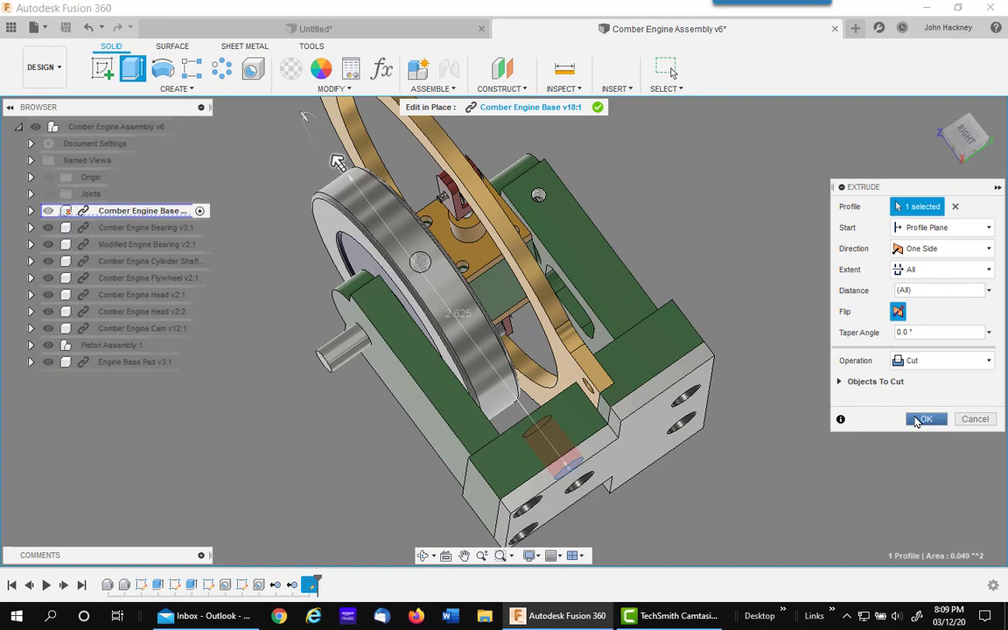
pyautogui.click(920, 420)
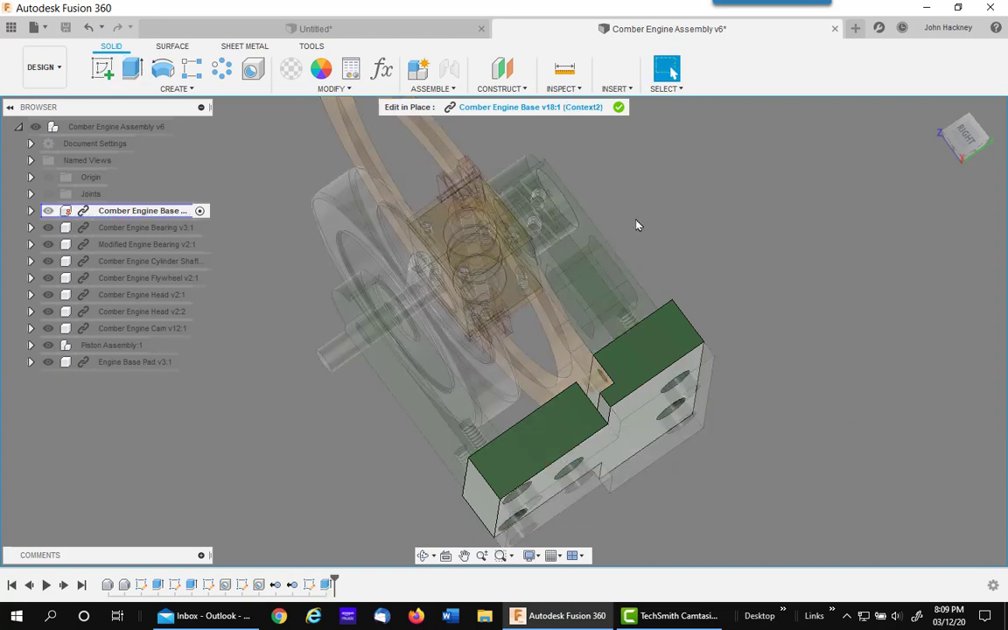
pyautogui.click(617, 108)
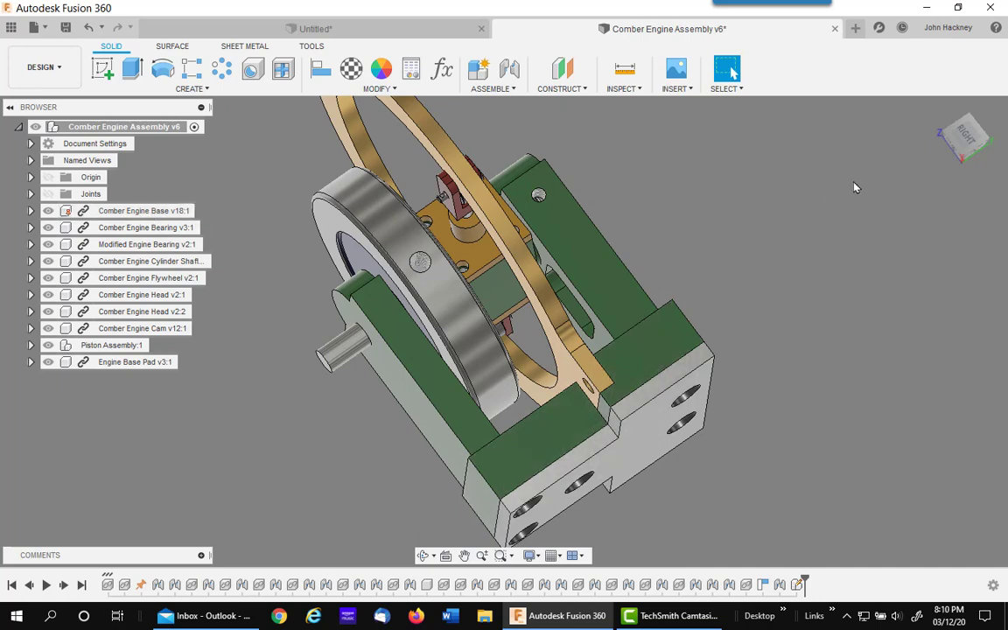
# - Save the assembly as new version v7, accepting the version description
pyautogui.keyDown('shift'); pyautogui.moveTo(842, 102); pyautogui.dragTo(864, 154, button='middle'); pyautogui.keyUp('shift')
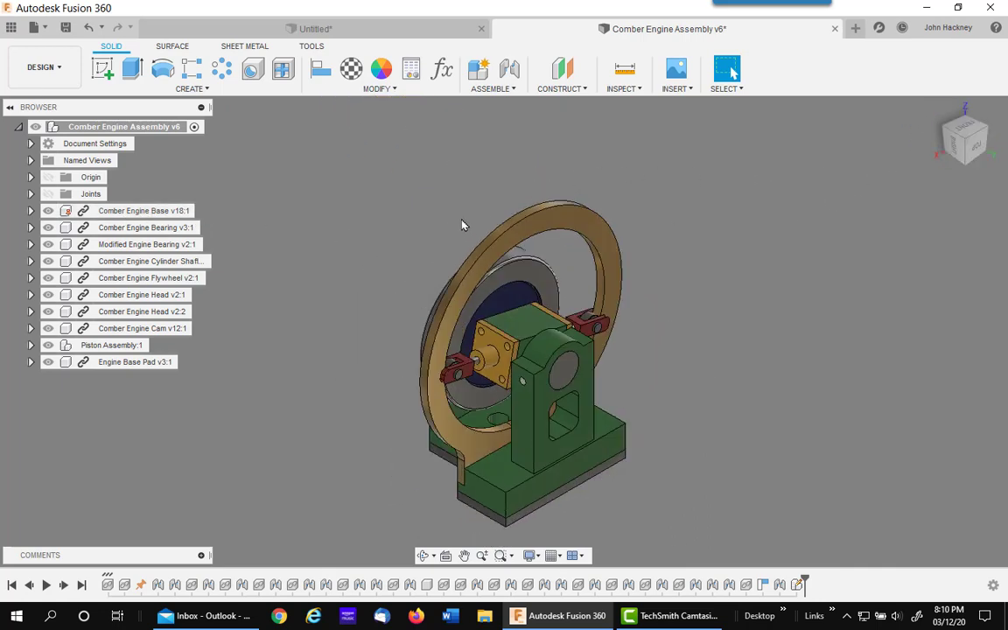
pyautogui.scroll(2, 441, 378)
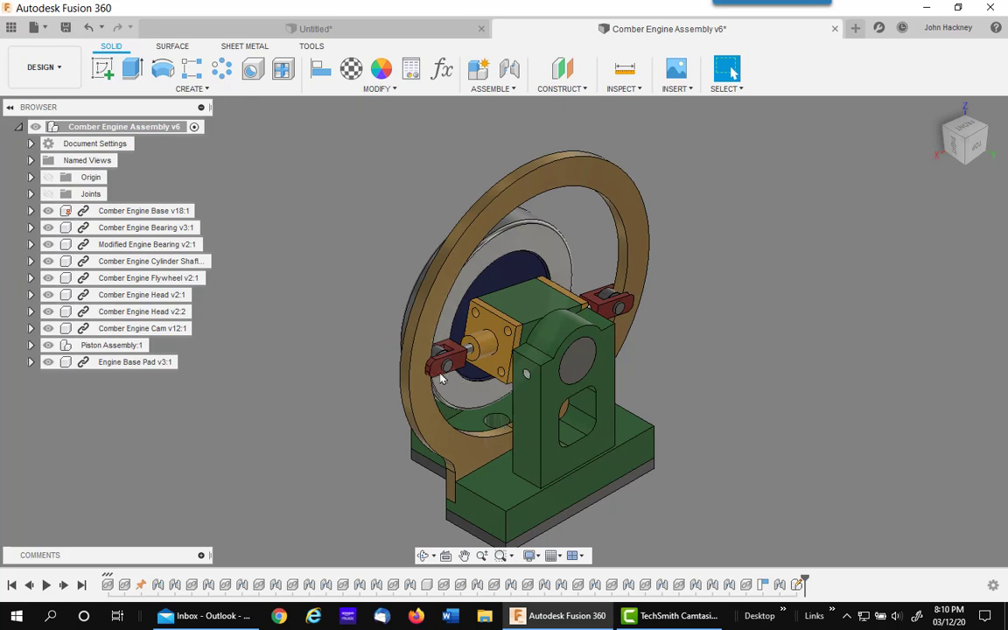
pyautogui.scroll(-1, 353, 233)
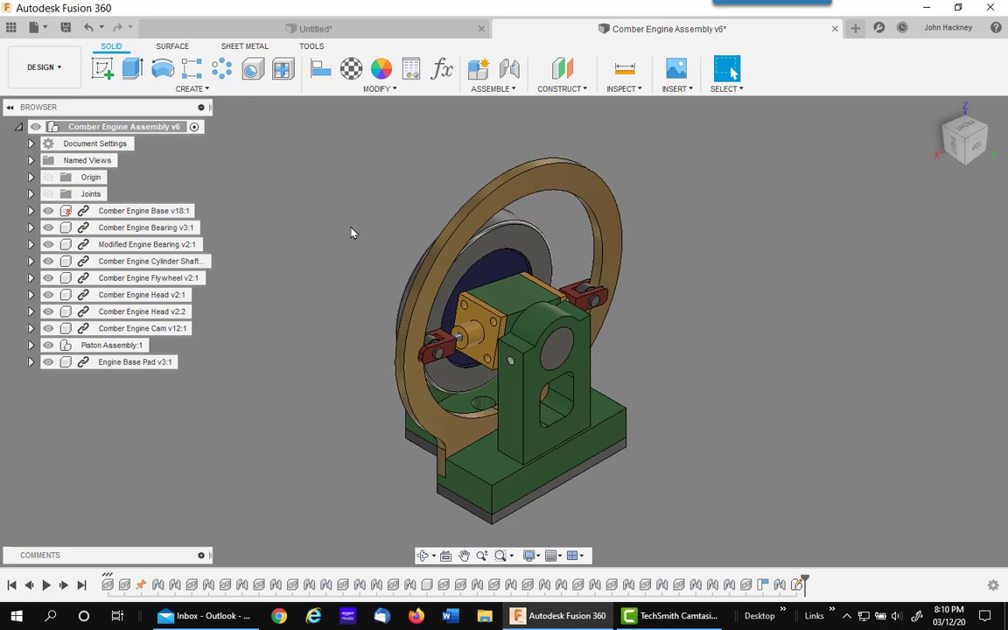
pyautogui.click(70, 34)
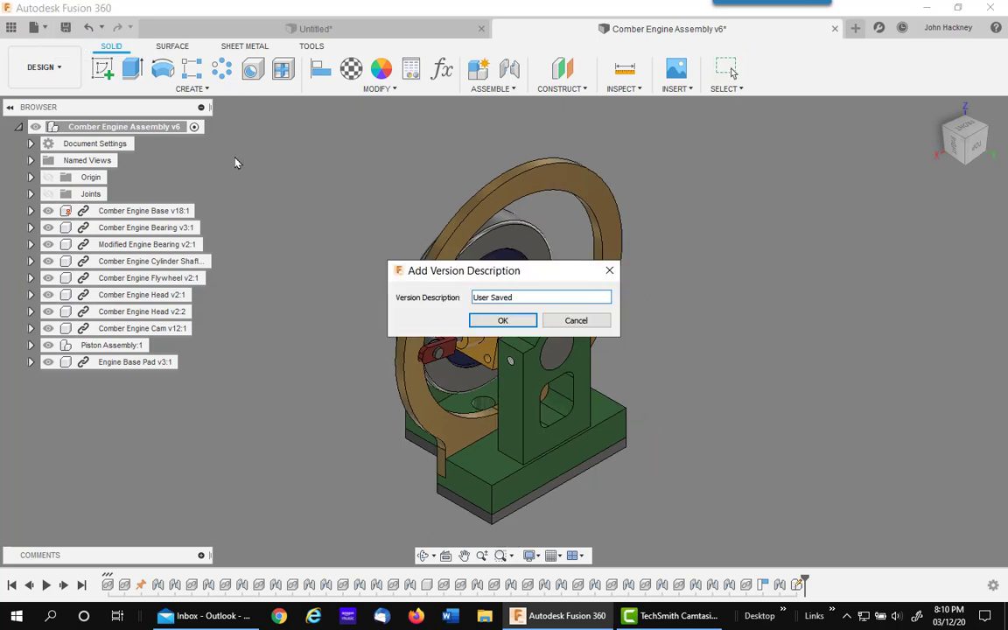
pyautogui.click(480, 318)
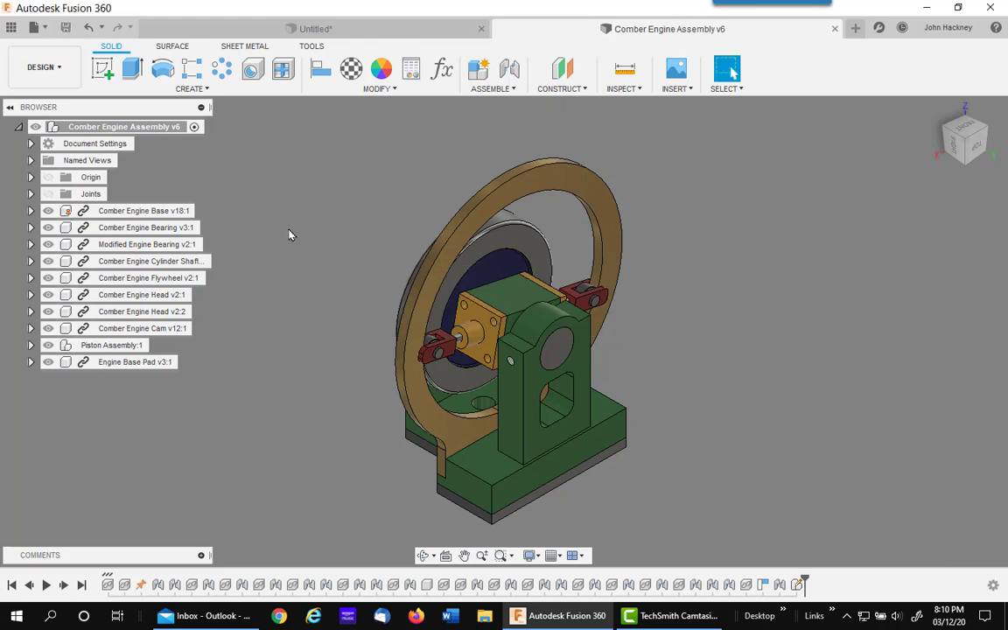
# - Open Comber Engine Base as its own document and select a face on the left bearing support
pyautogui.rightClick(150, 216)
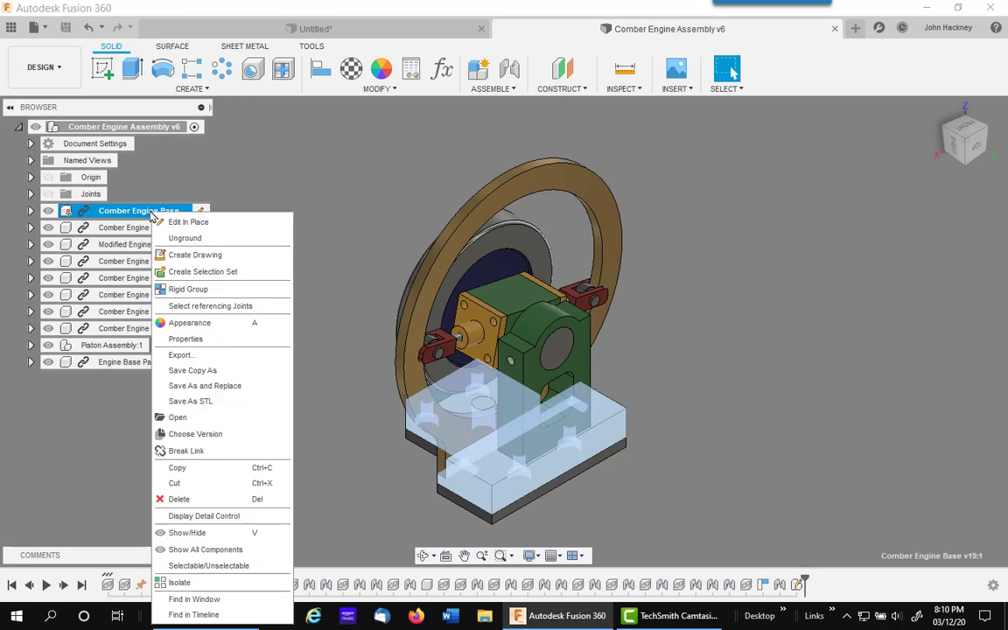
pyautogui.click(200, 418)
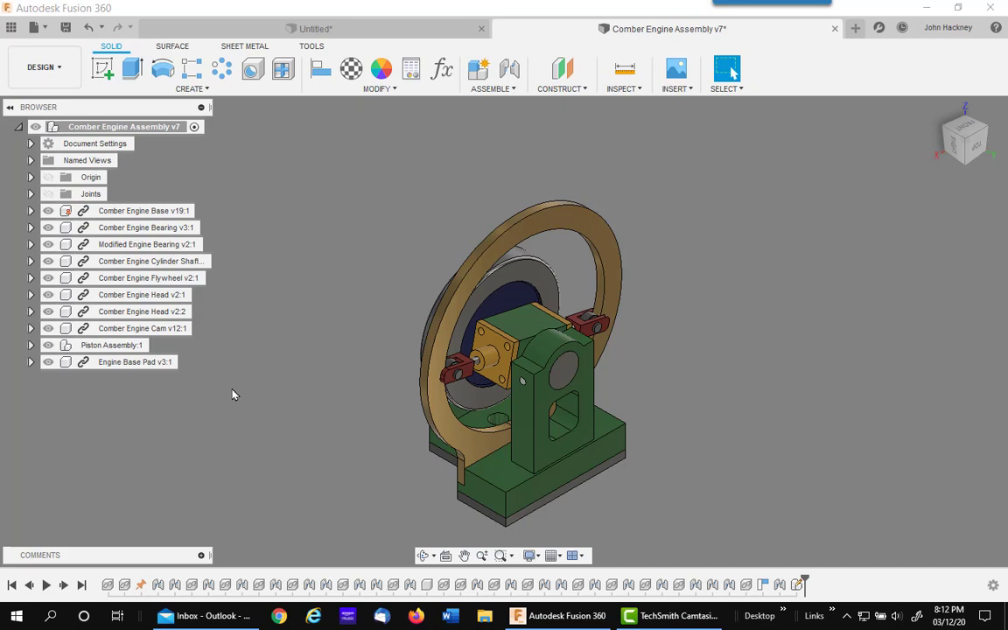
pyautogui.scroll(1, 232, 407)
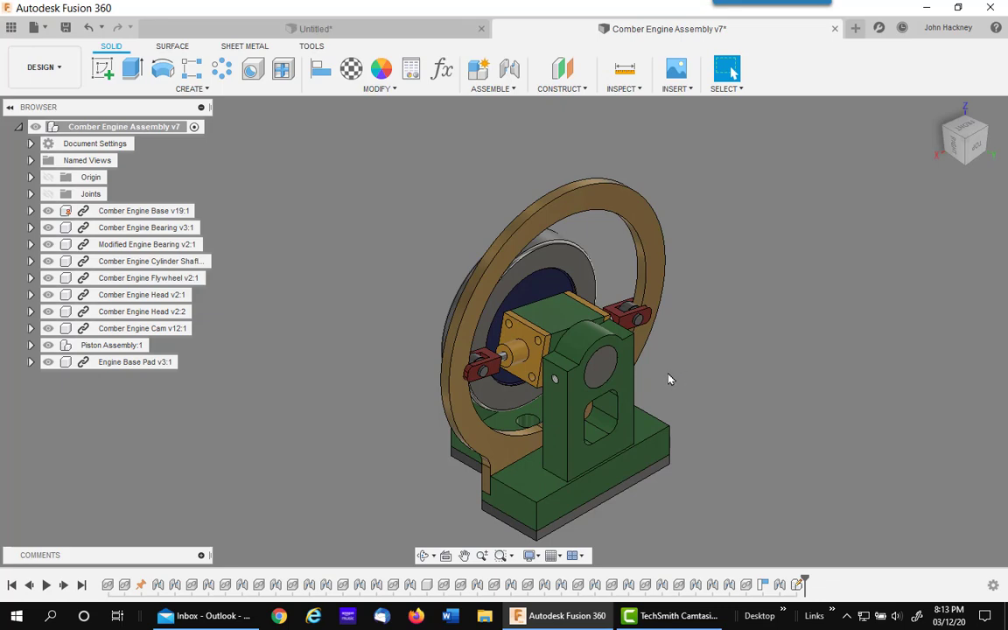
pyautogui.keyDown('shift'); pyautogui.moveTo(670, 378); pyautogui.dragTo(449, 377, button='middle'); pyautogui.keyUp('shift')
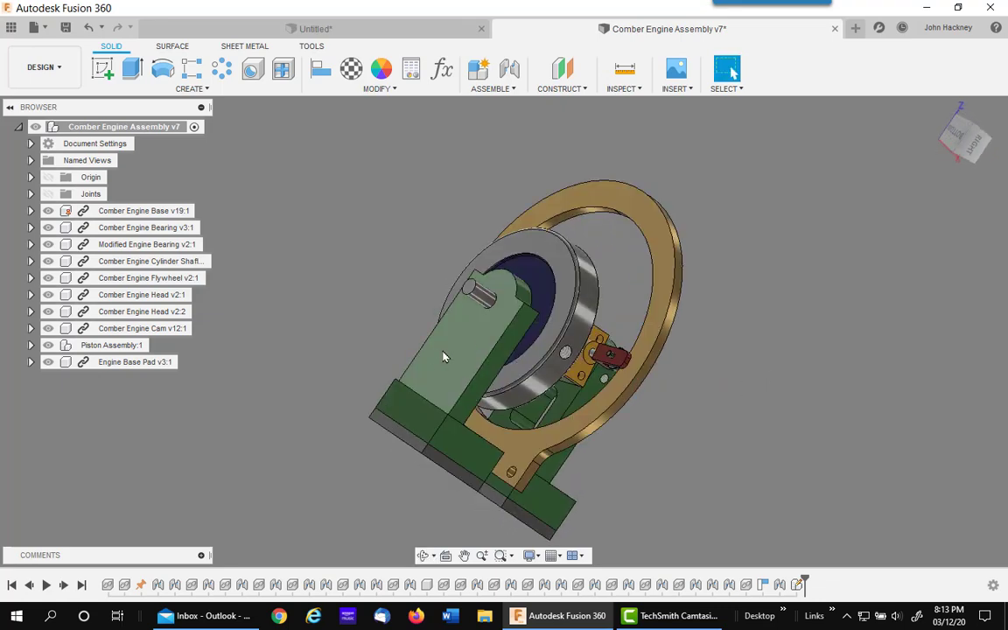
pyautogui.keyDown('shift'); pyautogui.moveTo(805, 367); pyautogui.dragTo(674, 401, button='middle'); pyautogui.keyUp('shift')
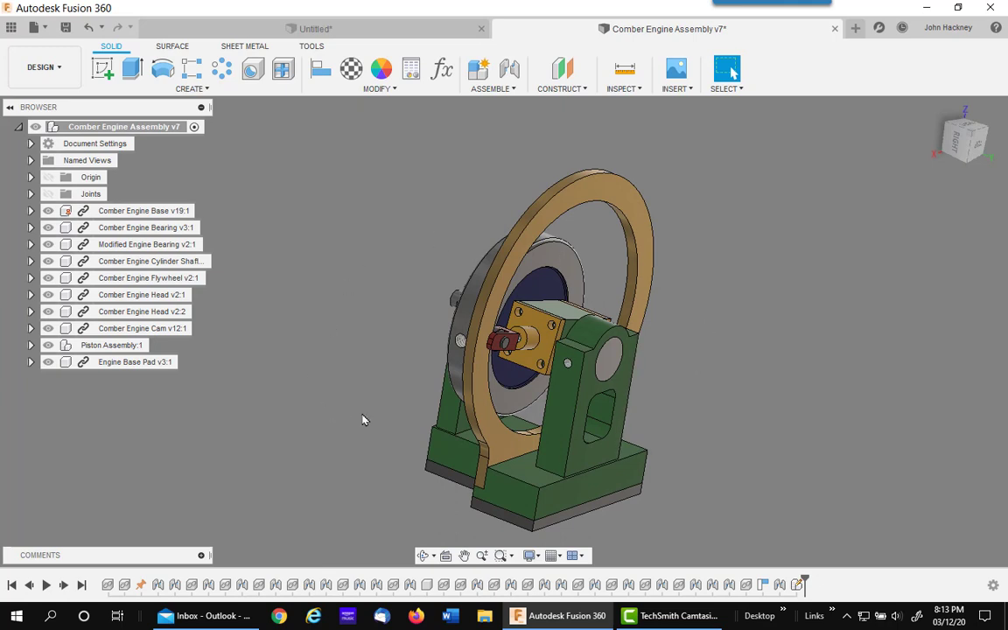
pyautogui.click(450, 419)
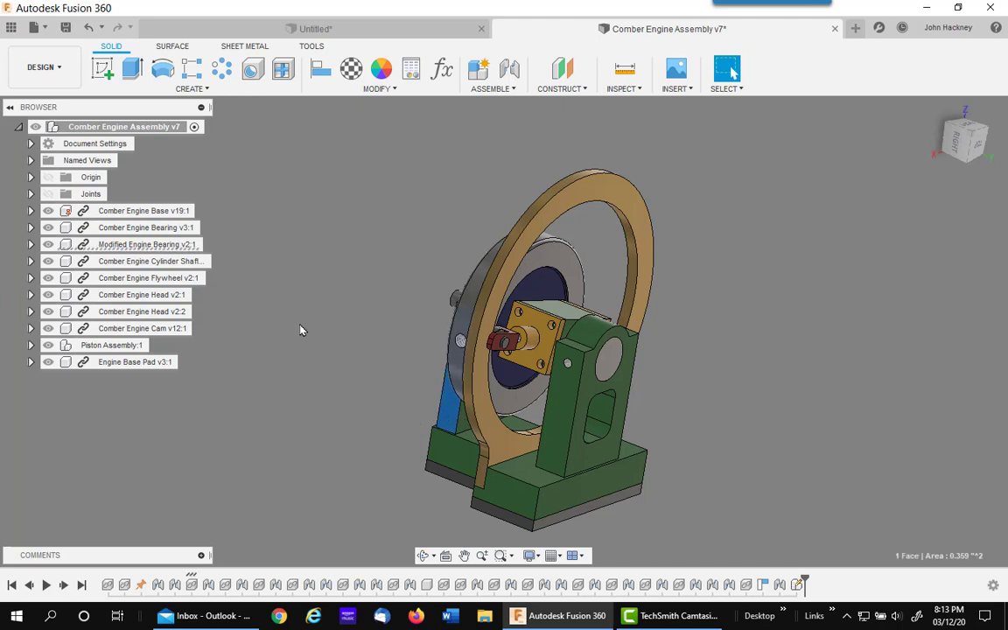
# - Edit the Modified Engine Bearing in place and create a sketch on its green face
pyautogui.click(200, 246)
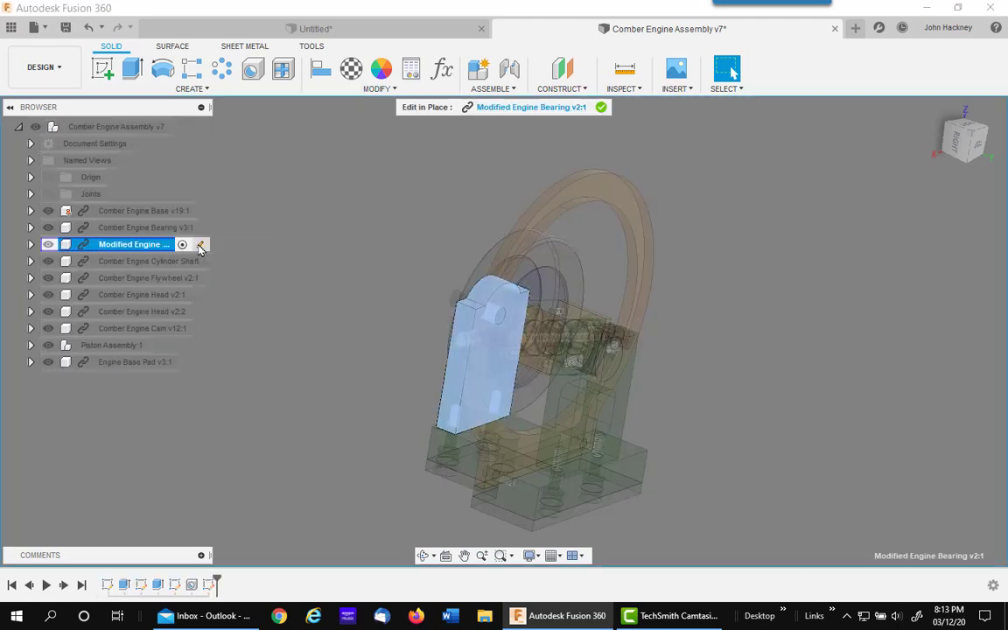
pyautogui.click(302, 341)
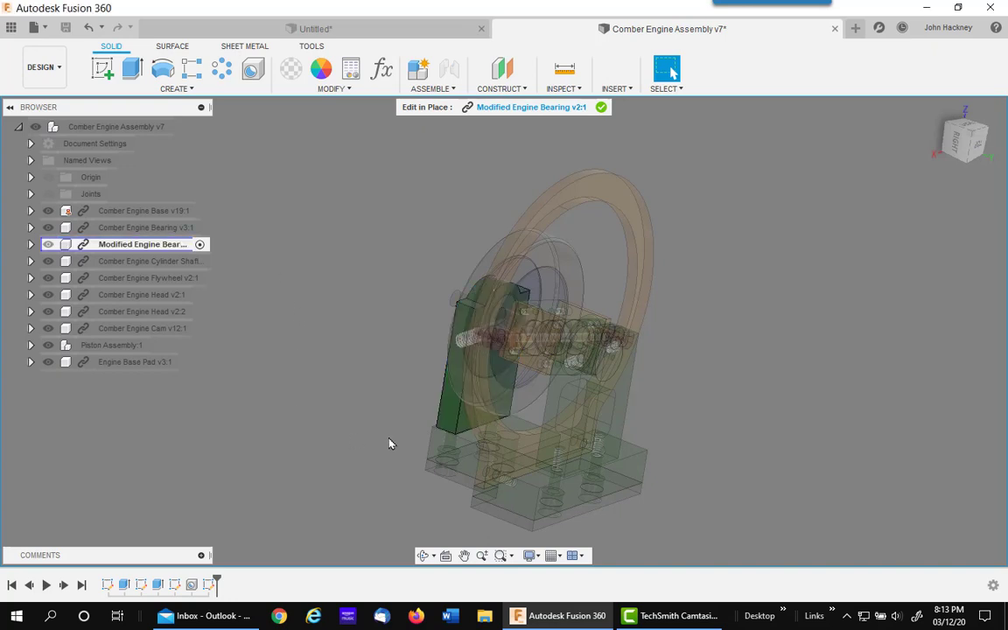
pyautogui.keyDown('shift'); pyautogui.moveTo(385, 438); pyautogui.dragTo(472, 433, button='middle'); pyautogui.keyUp('shift')
pyautogui.rightClick(472, 425)
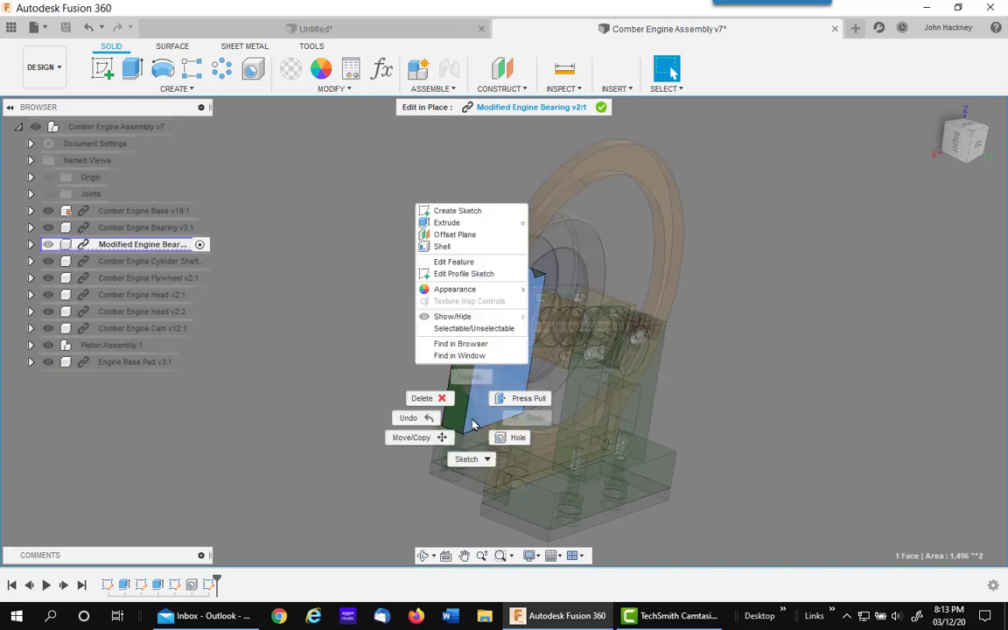
pyautogui.click(456, 211)
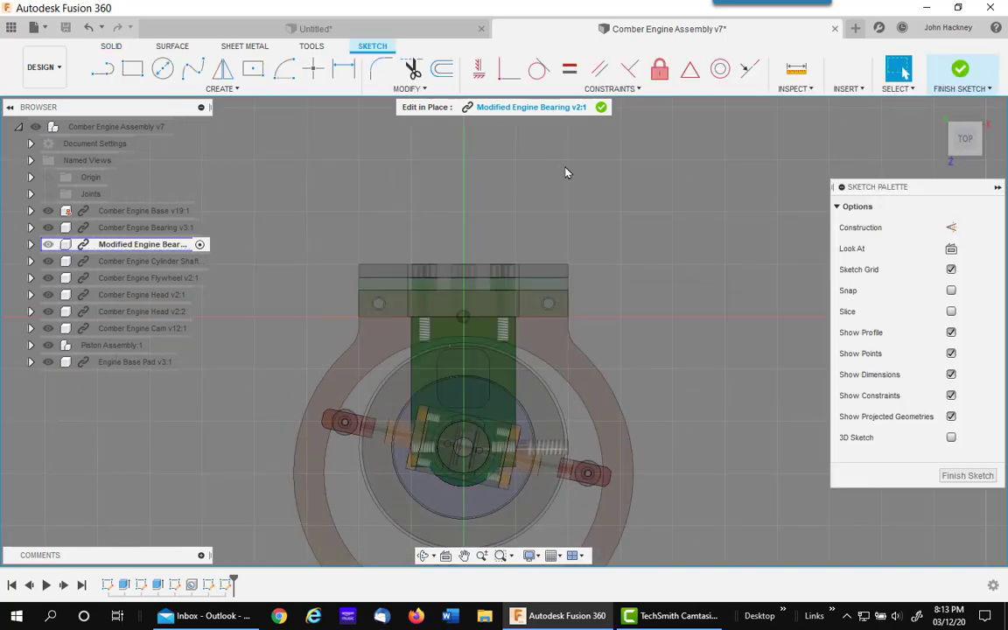
# - Project the eight arcs and sides of the rounded slot outline into the sketch
pyautogui.press('p')
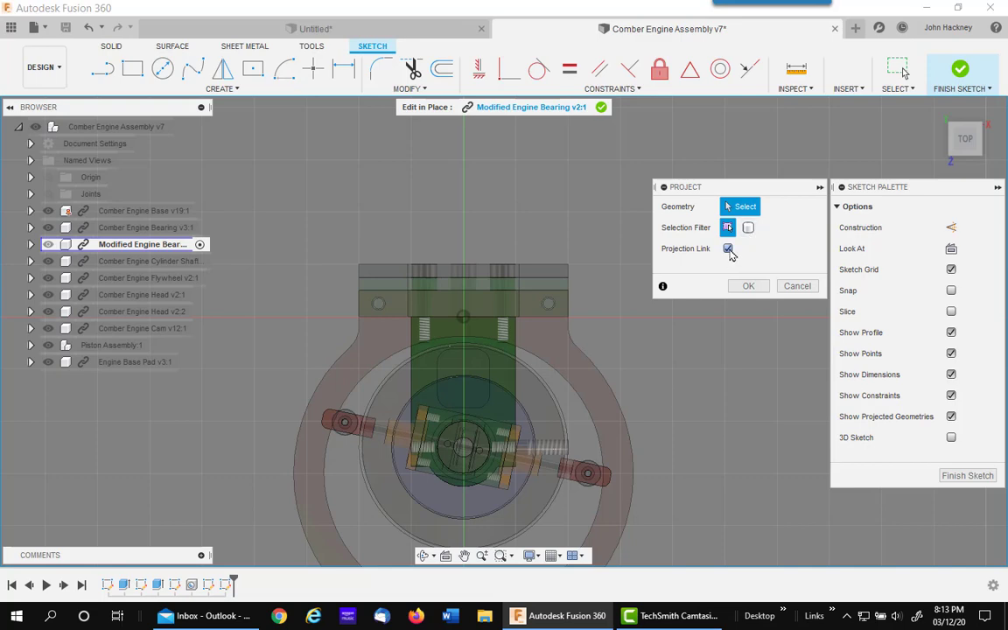
pyautogui.scroll(5, 484, 367)
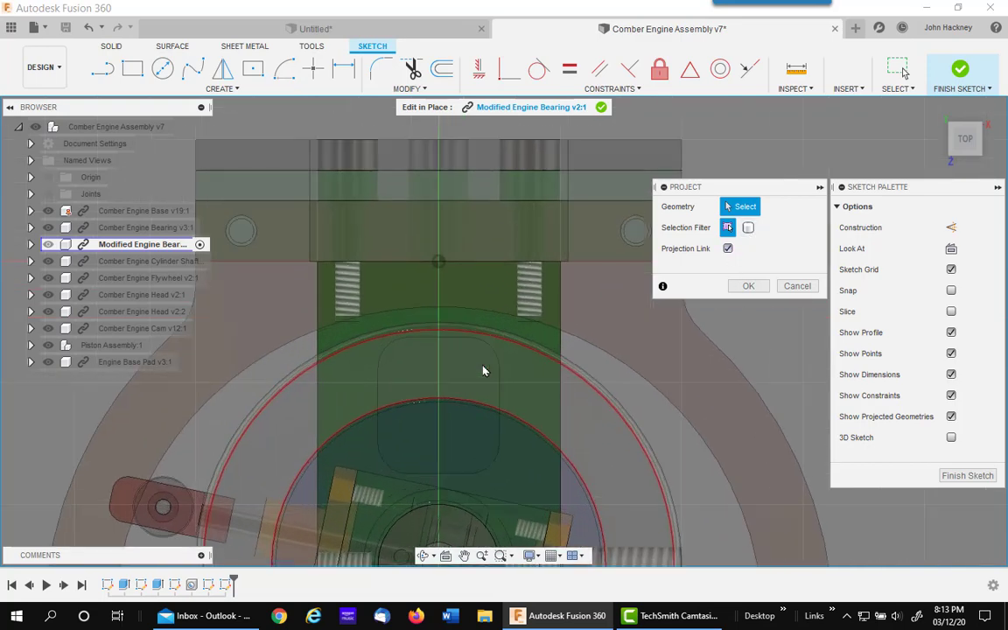
pyautogui.click(459, 342)
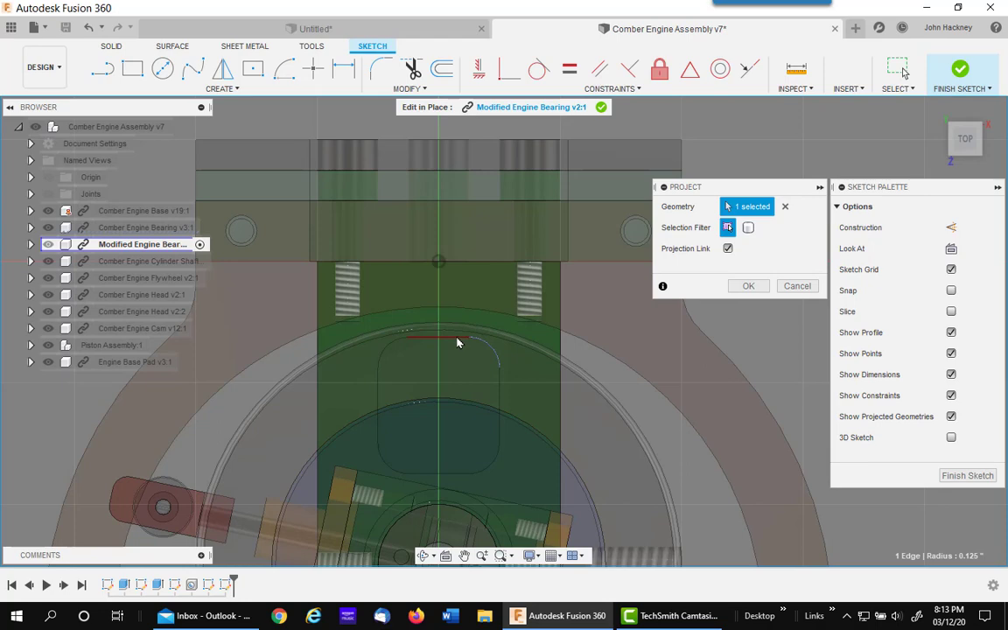
pyautogui.click(411, 337)
pyautogui.click(383, 348)
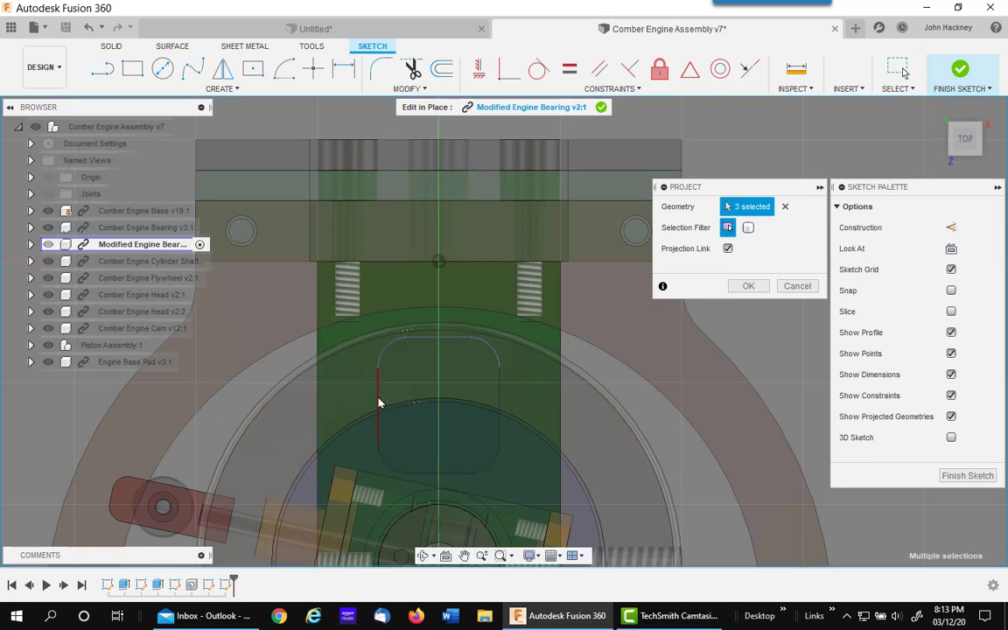
pyautogui.click(378, 403)
pyautogui.click(379, 458)
pyautogui.click(421, 472)
pyautogui.click(482, 474)
pyautogui.click(499, 432)
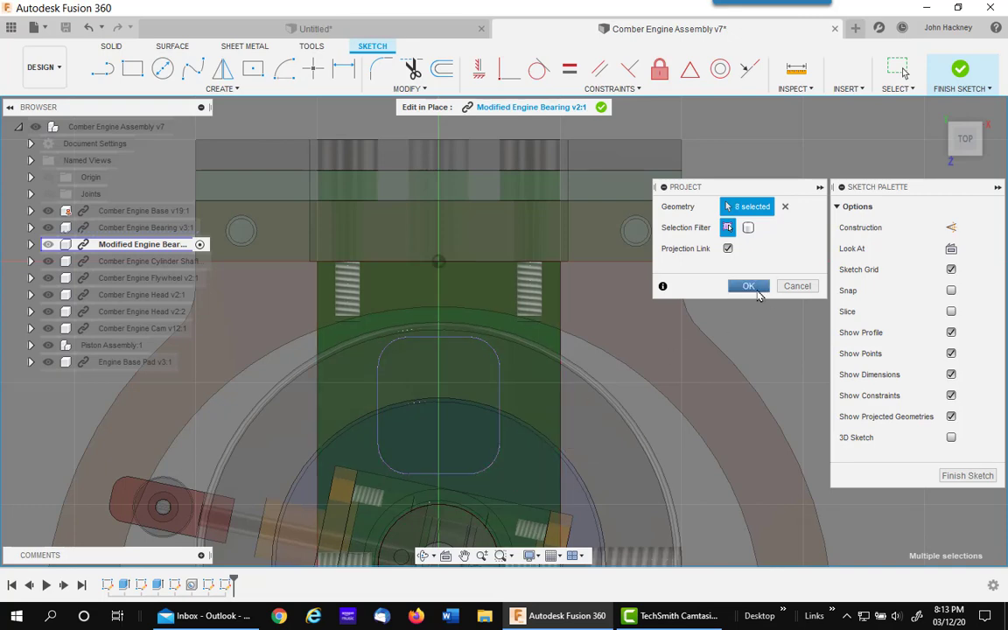
pyautogui.click(758, 292)
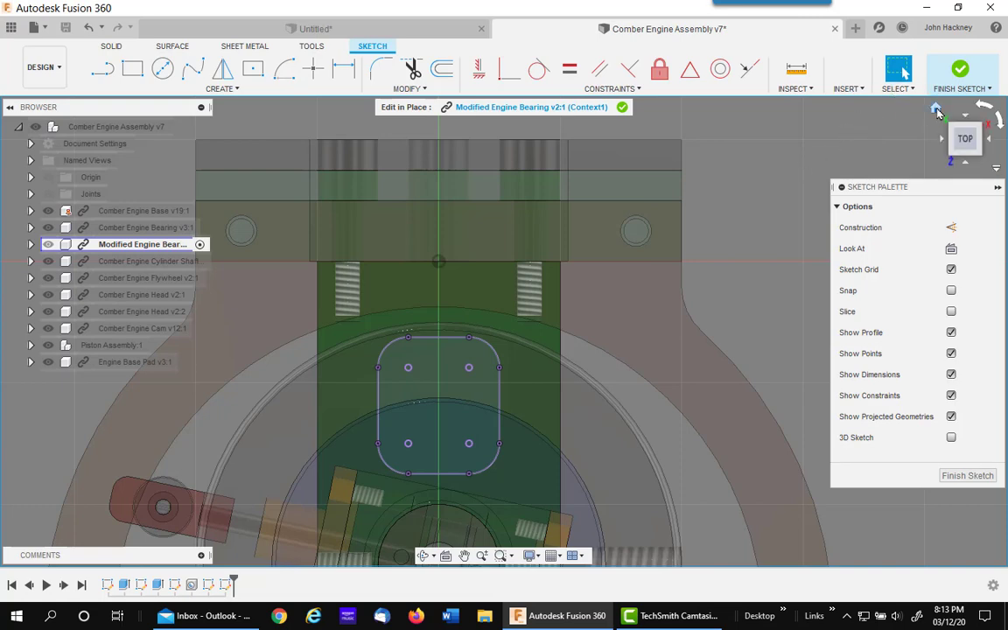
# - Finish the slot sketch and extrude it as a through-all cut in the bearing plate
pyautogui.click(938, 110)
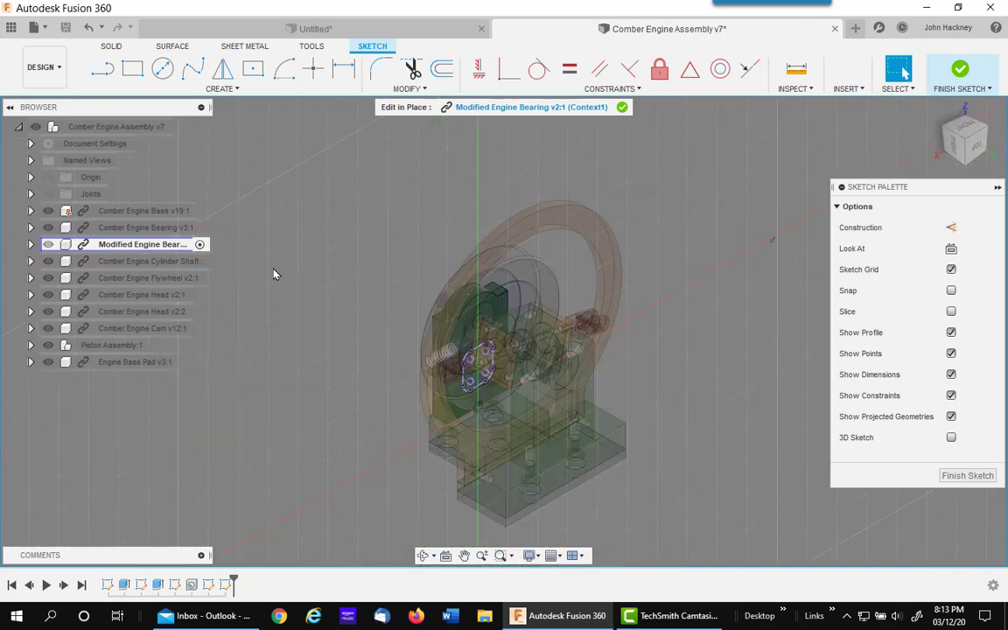
pyautogui.click(958, 76)
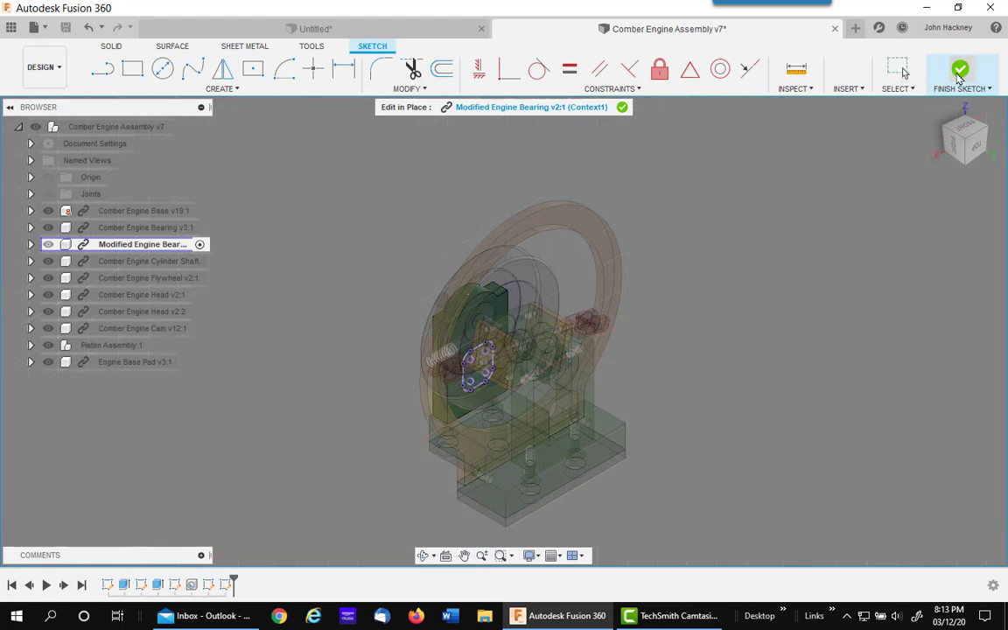
pyautogui.scroll(4, 376, 245)
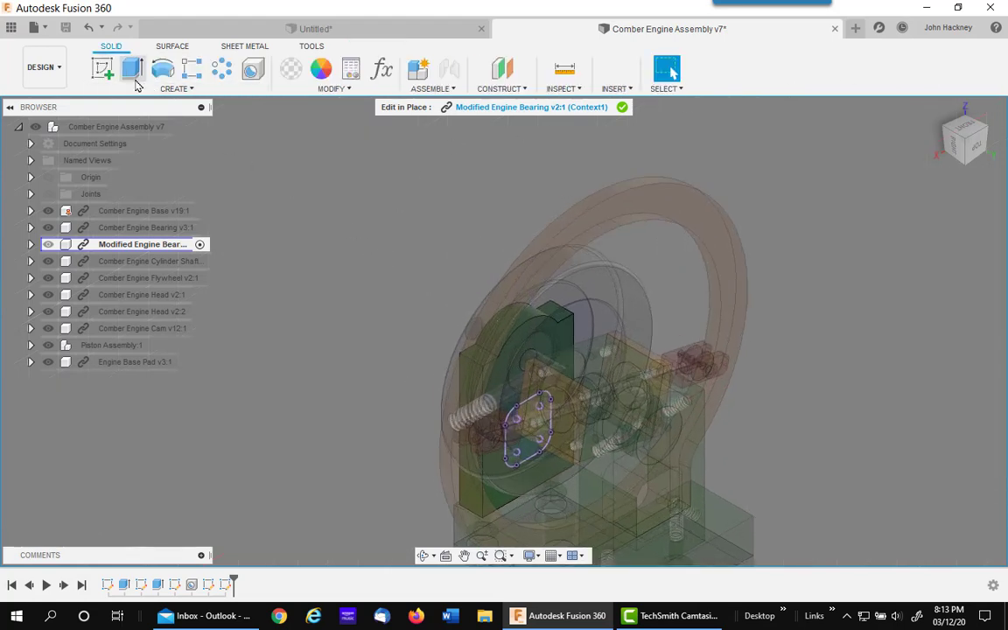
pyautogui.click(133, 77)
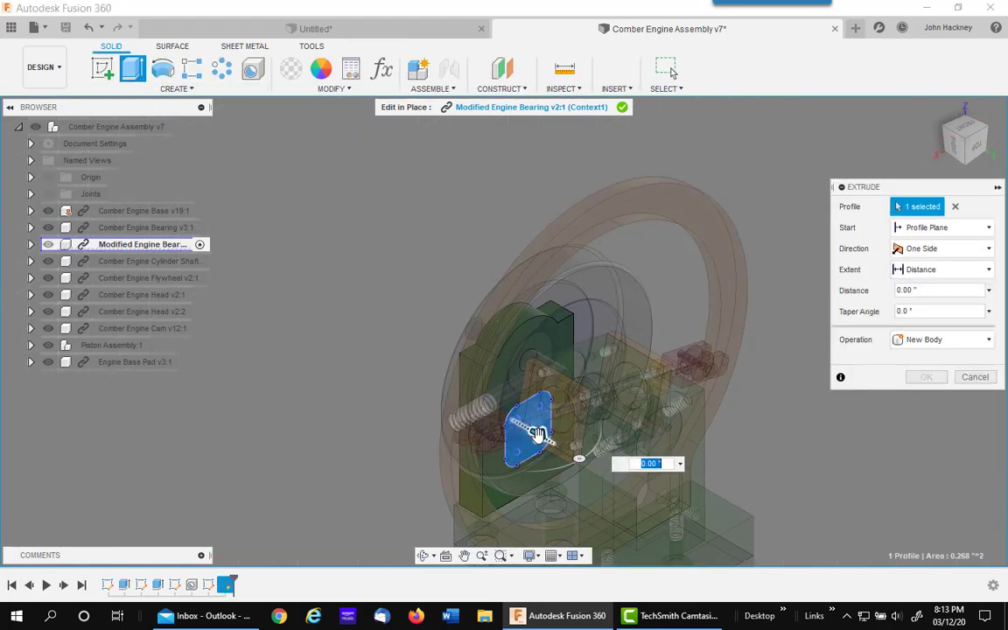
pyautogui.moveTo(537, 433); pyautogui.dragTo(504, 414)
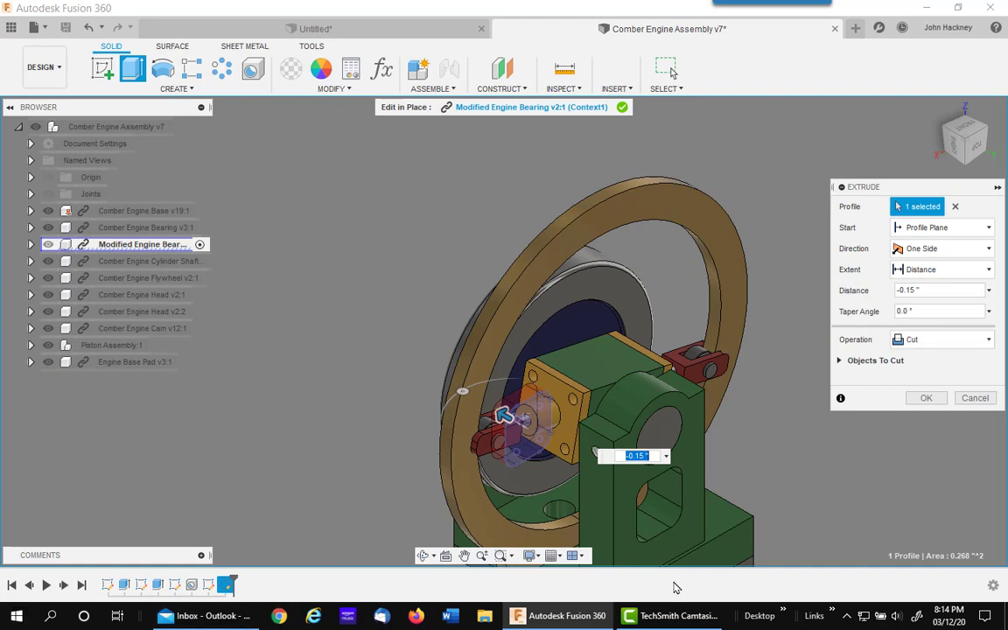
pyautogui.click(985, 269)
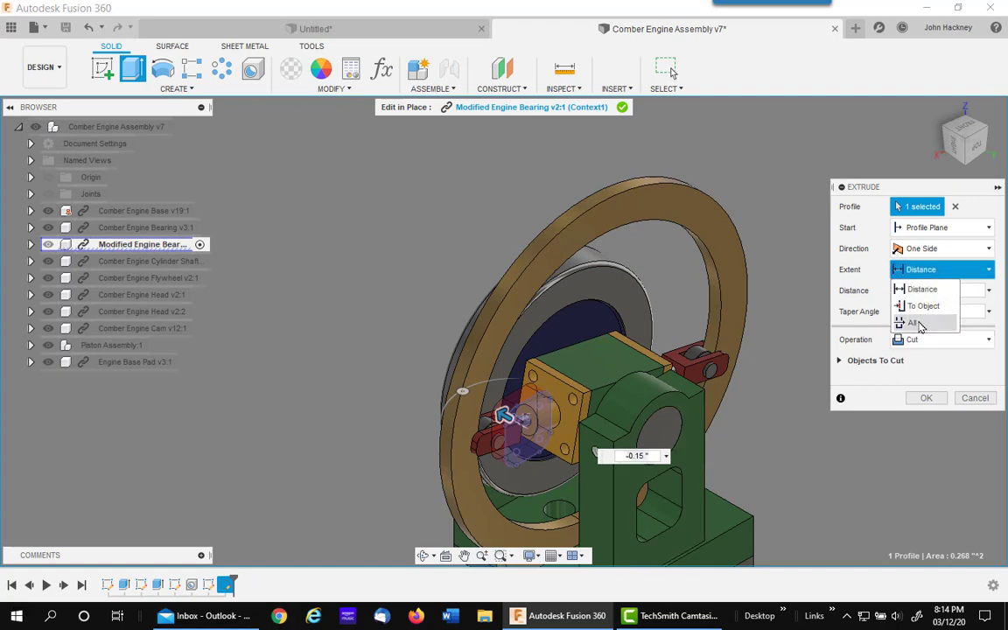
pyautogui.click(914, 322)
pyautogui.click(926, 398)
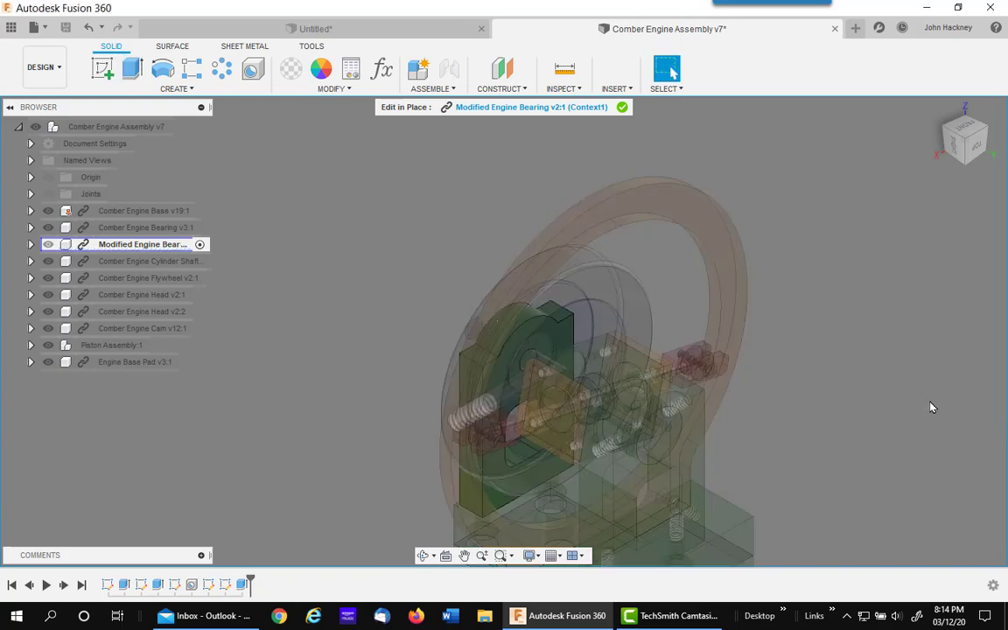
pyautogui.keyDown('shift'); pyautogui.moveTo(701, 344); pyautogui.dragTo(782, 325, button='middle'); pyautogui.keyUp('shift')
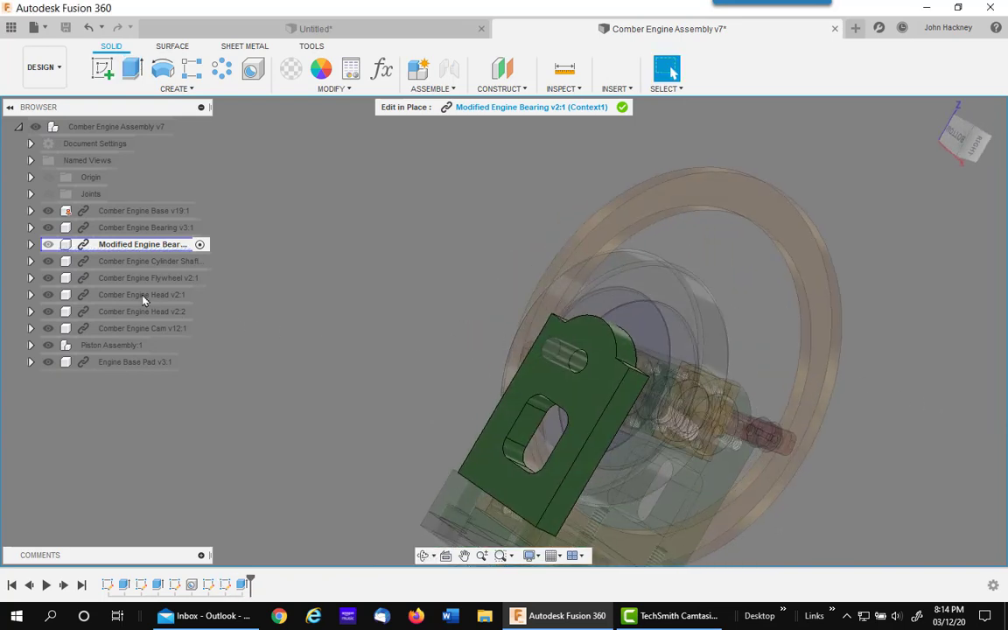
# - Expand the Modified Engine Bearing's Assembly Contexts in the browser to list Default and Context1
pyautogui.click(79, 246)
pyautogui.click(34, 249)
pyautogui.click(31, 245)
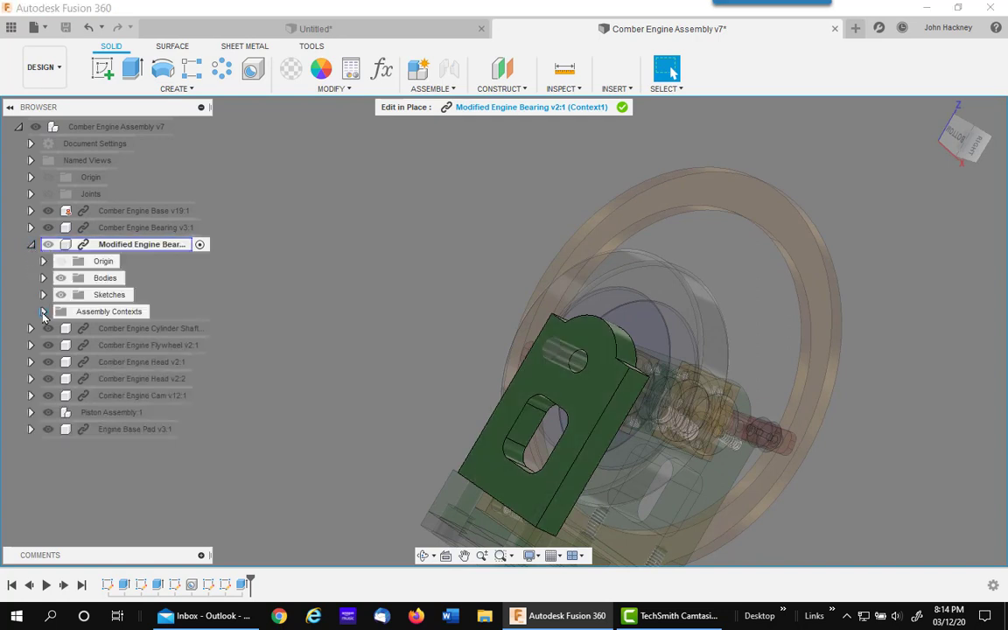
pyautogui.click(43, 312)
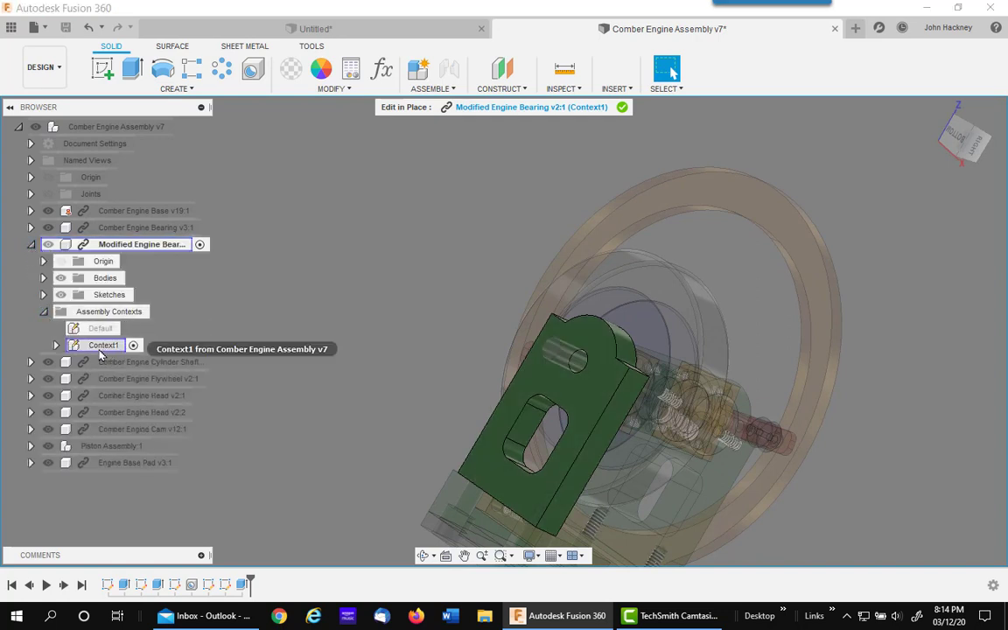
pyautogui.click(56, 345)
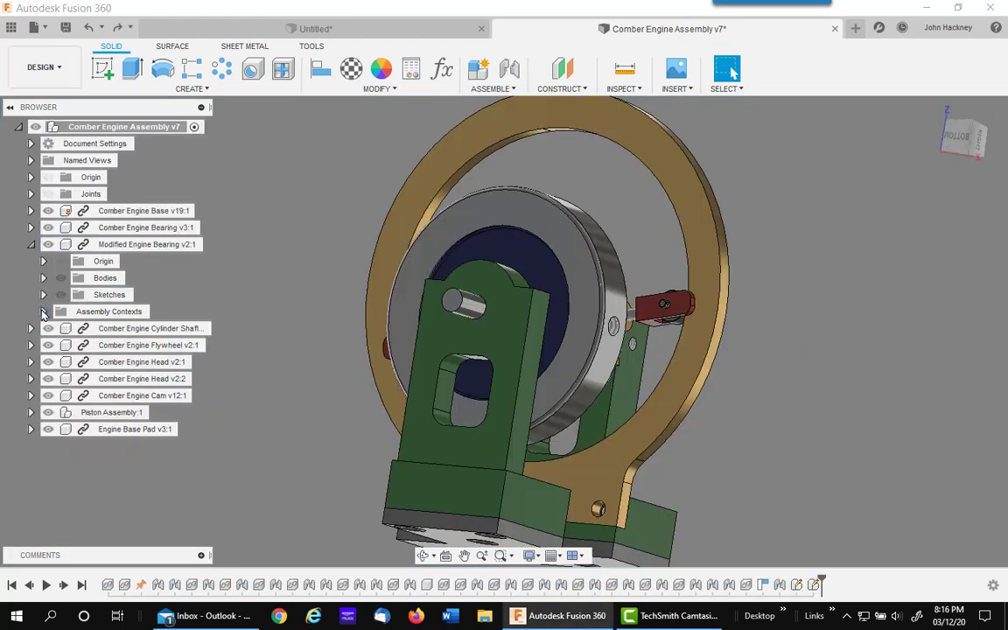
pyautogui.click(43, 311)
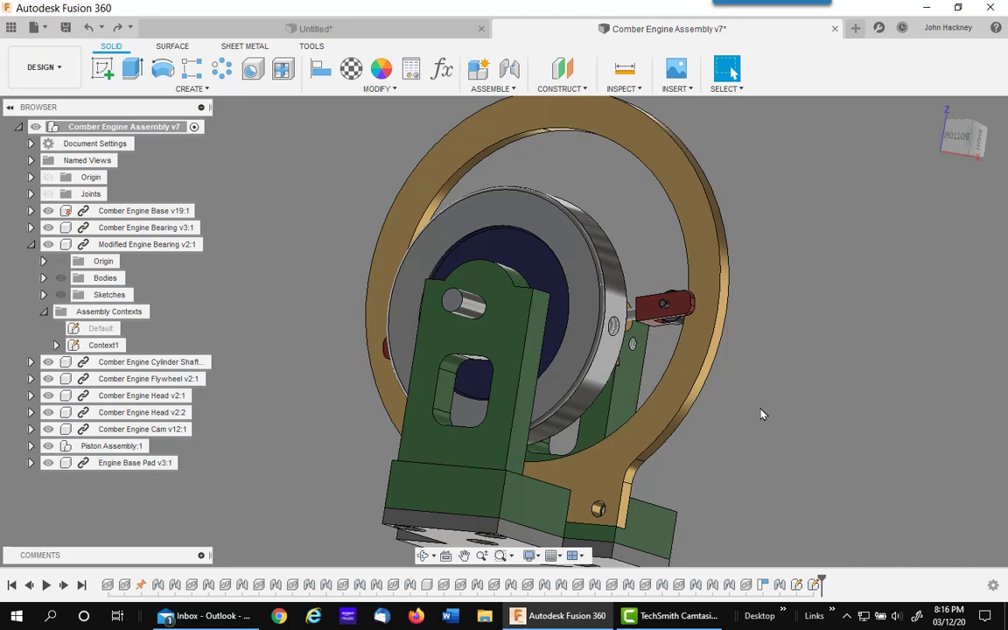
pyautogui.keyDown('shift'); pyautogui.moveTo(760, 417); pyautogui.dragTo(586, 359, button='middle'); pyautogui.keyUp('shift')
# - Start an Edit In Place session on the Comber Engine Bearing component
pyautogui.click(586, 358)
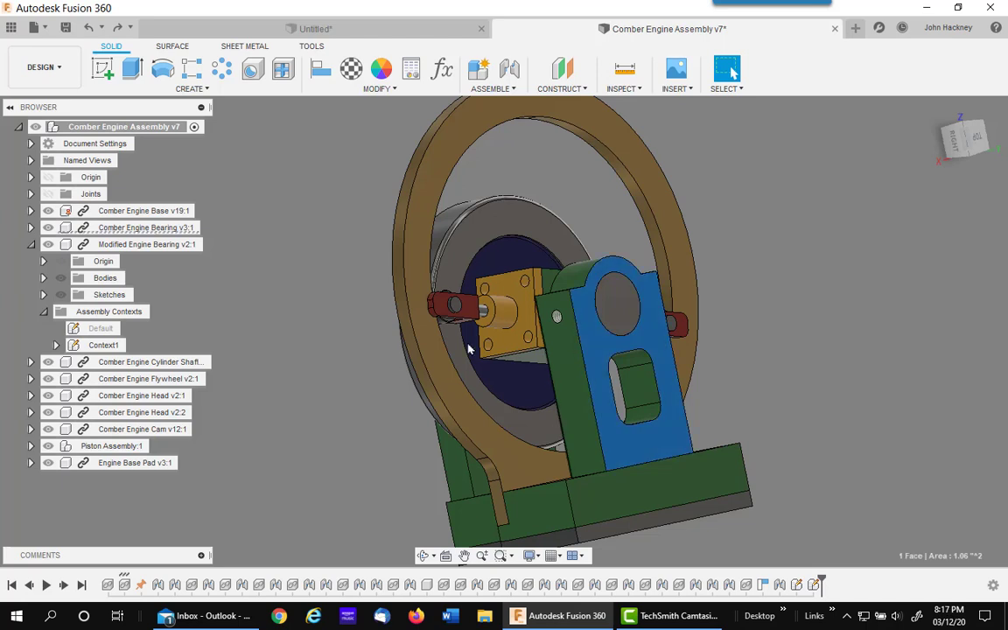
pyautogui.rightClick(162, 232)
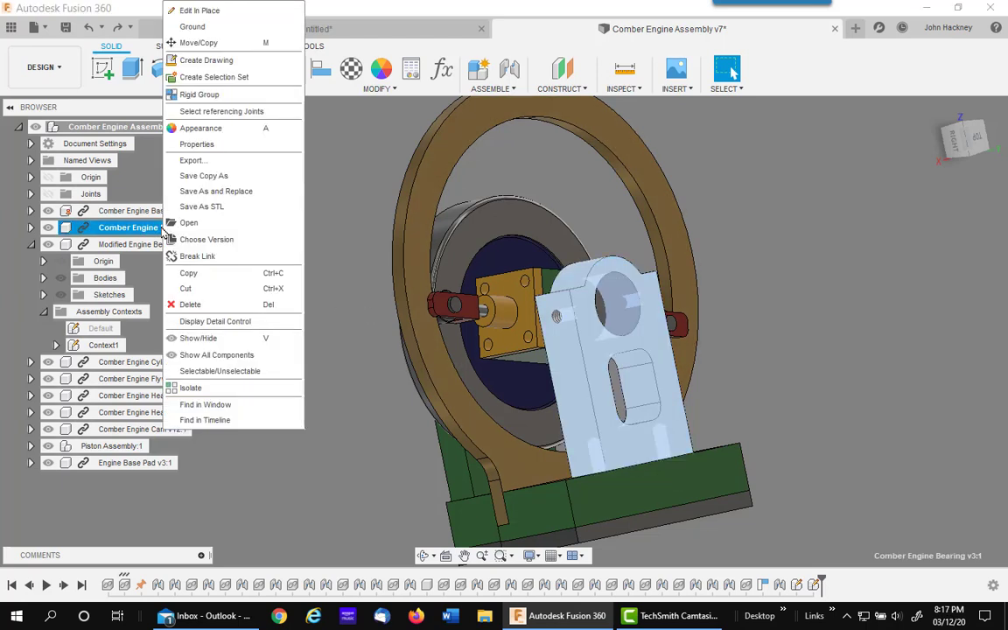
pyautogui.click(197, 16)
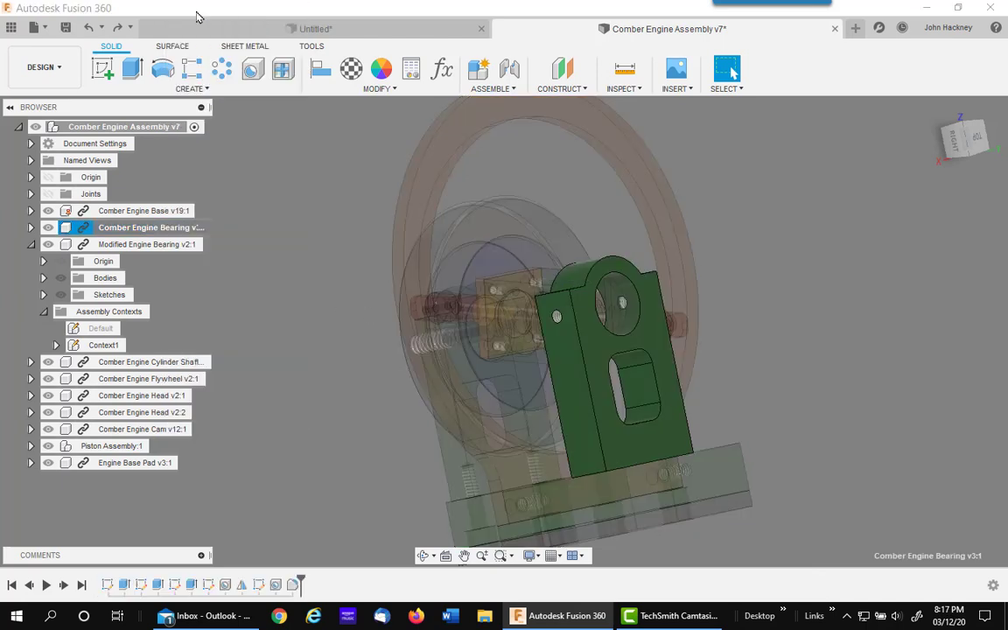
# - Change Fillet1's radius from 0.125 in to 0.0625 in and finish the in-place edit
pyautogui.click(294, 586)
pyautogui.rightClick(294, 588)
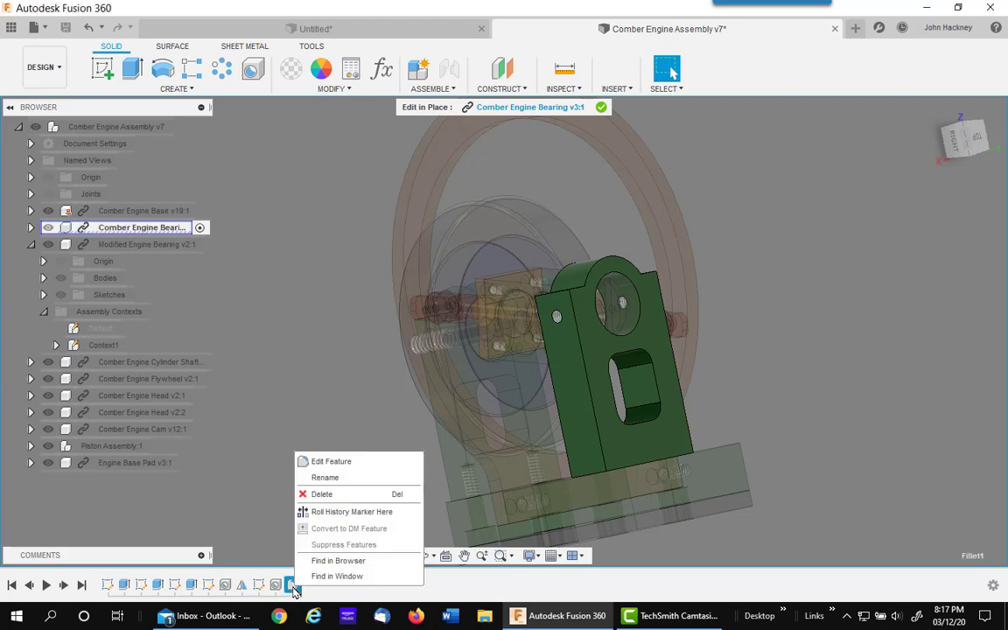
pyautogui.click(354, 461)
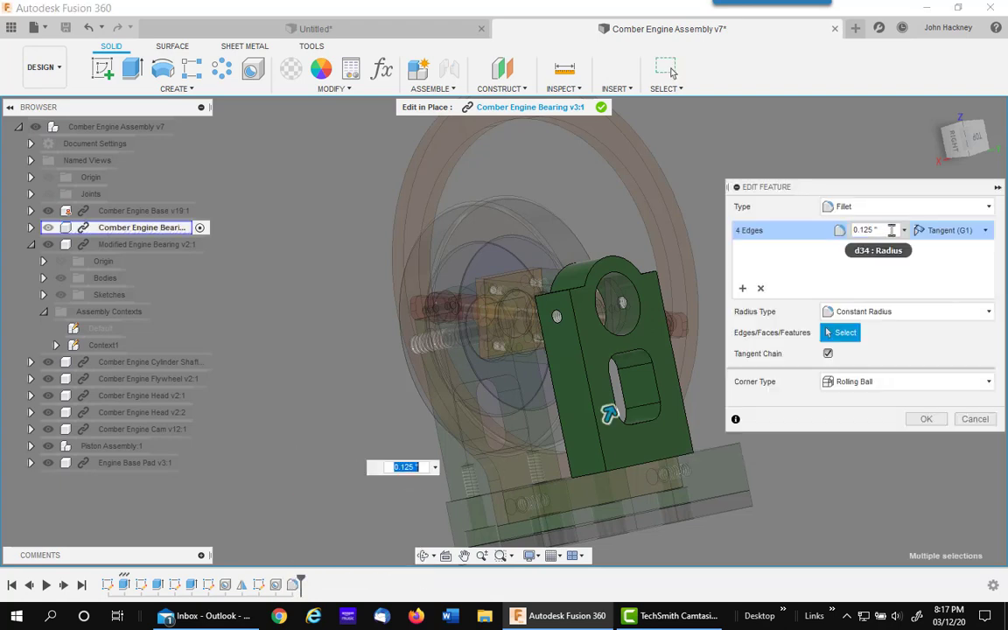
pyautogui.click(865, 230)
pyautogui.press('BackSpace')
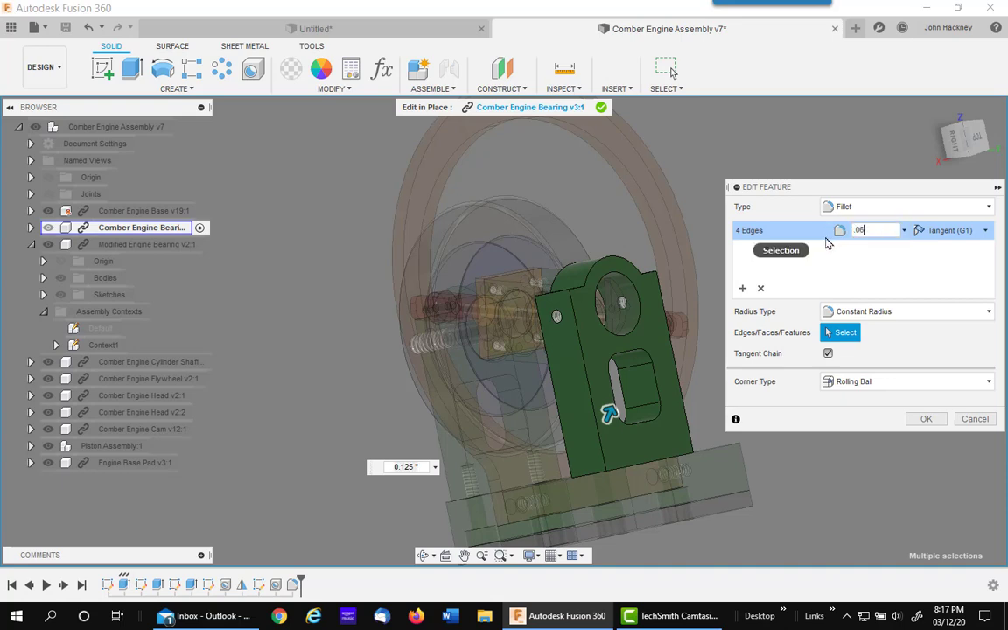
pyautogui.write('.0625')
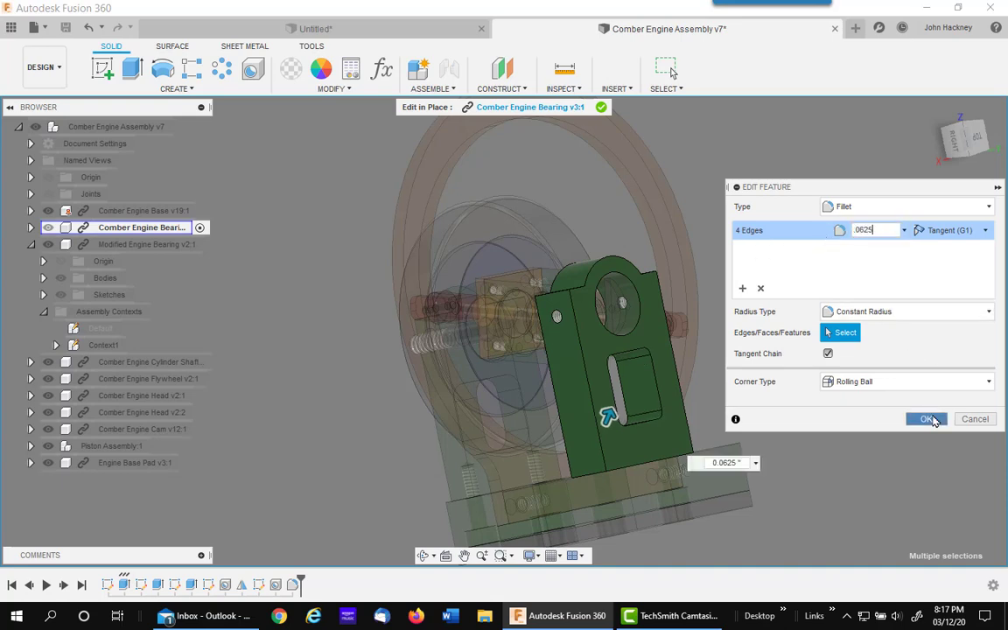
pyautogui.click(917, 418)
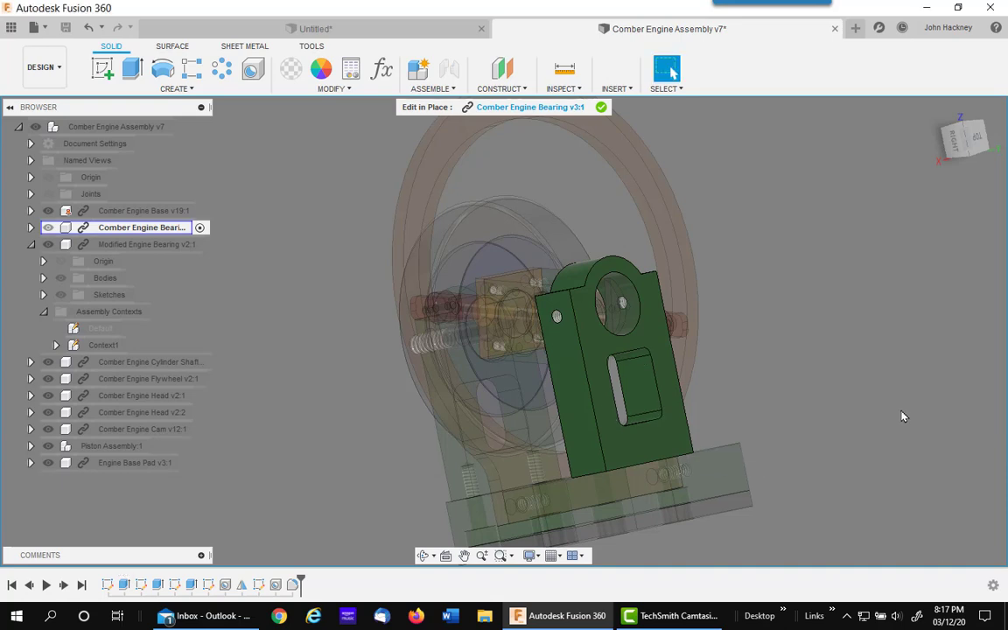
pyautogui.click(601, 108)
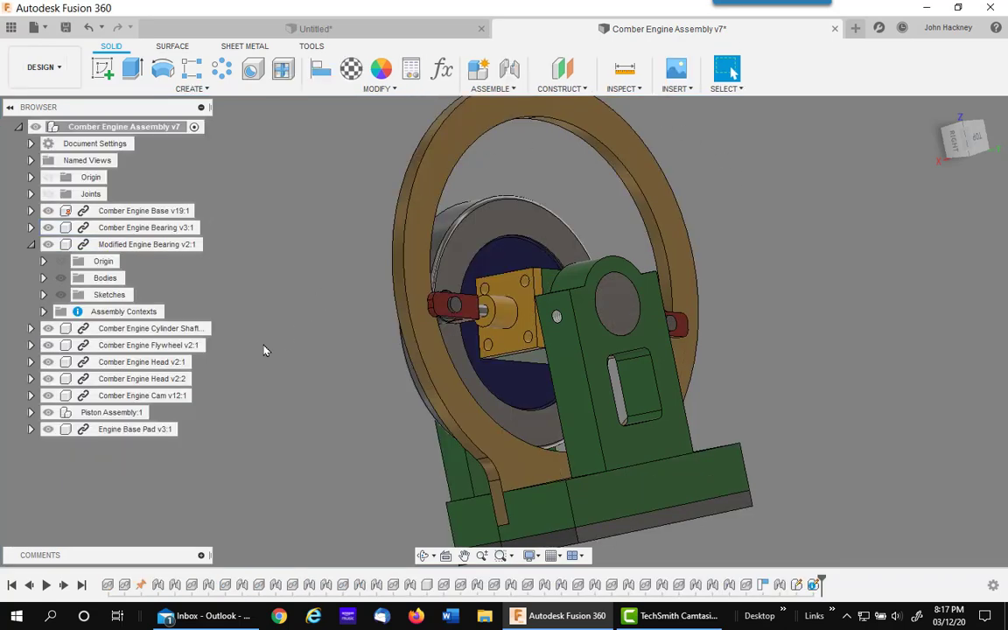
# - Expand Assembly Contexts and run Synchronize Assembly Context on Context1
pyautogui.moveTo(78, 313)
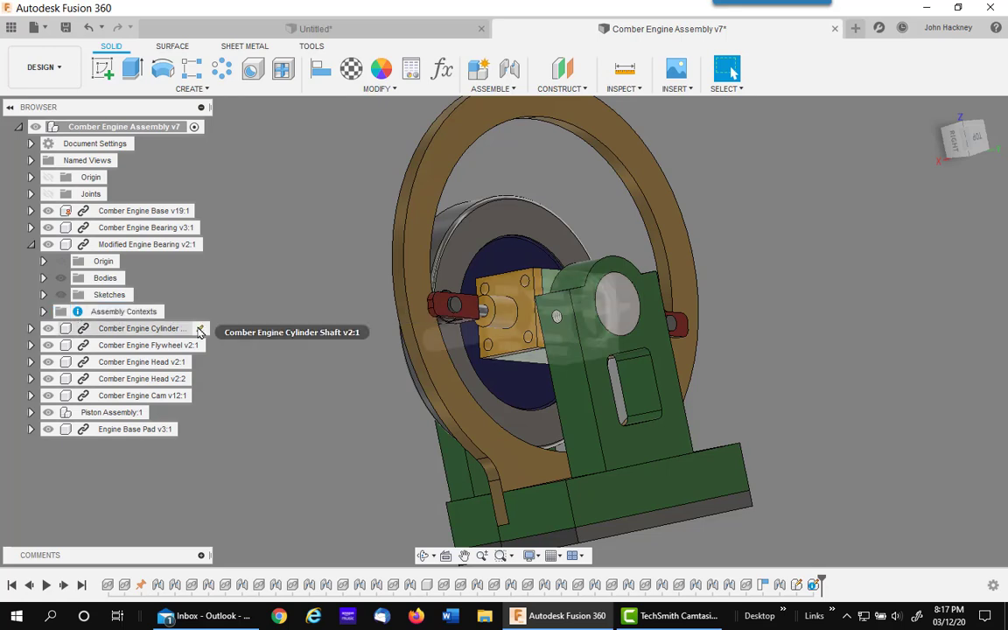
pyautogui.keyDown('shift'); pyautogui.moveTo(386, 362); pyautogui.dragTo(464, 385, button='middle'); pyautogui.keyUp('shift')
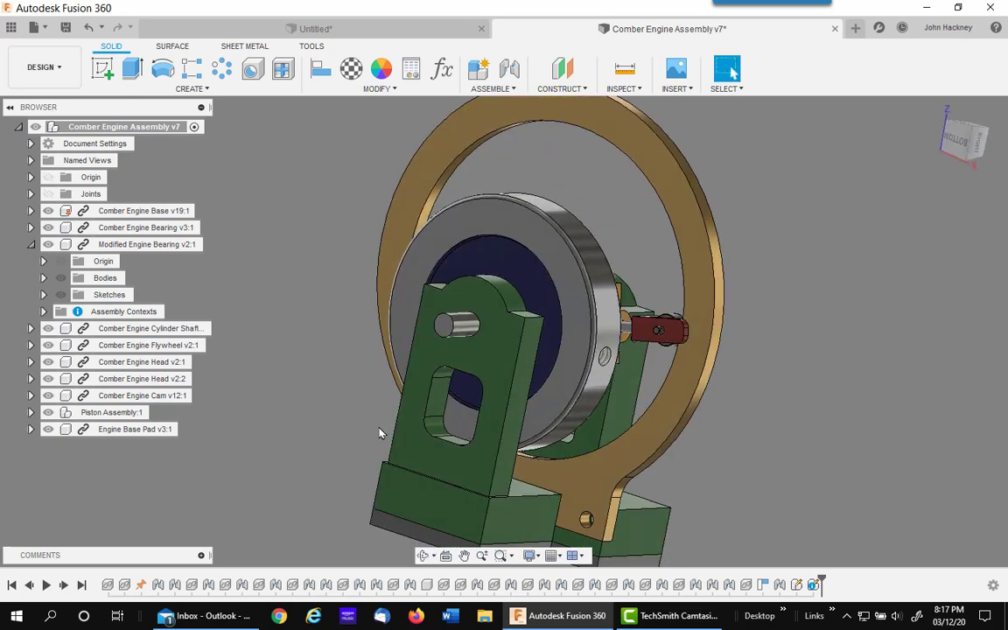
pyautogui.click(43, 311)
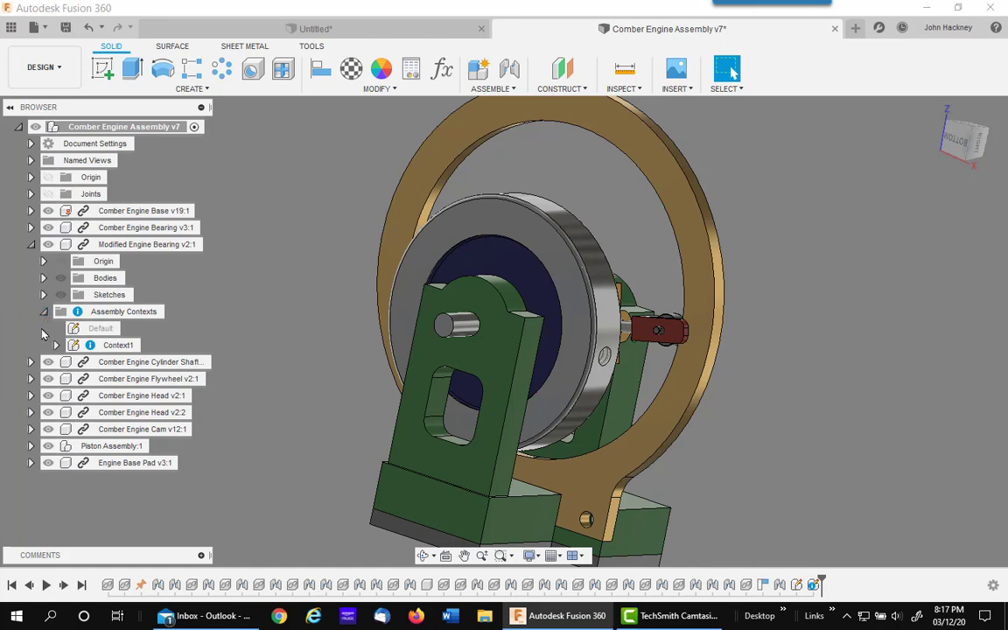
pyautogui.moveTo(92, 347)
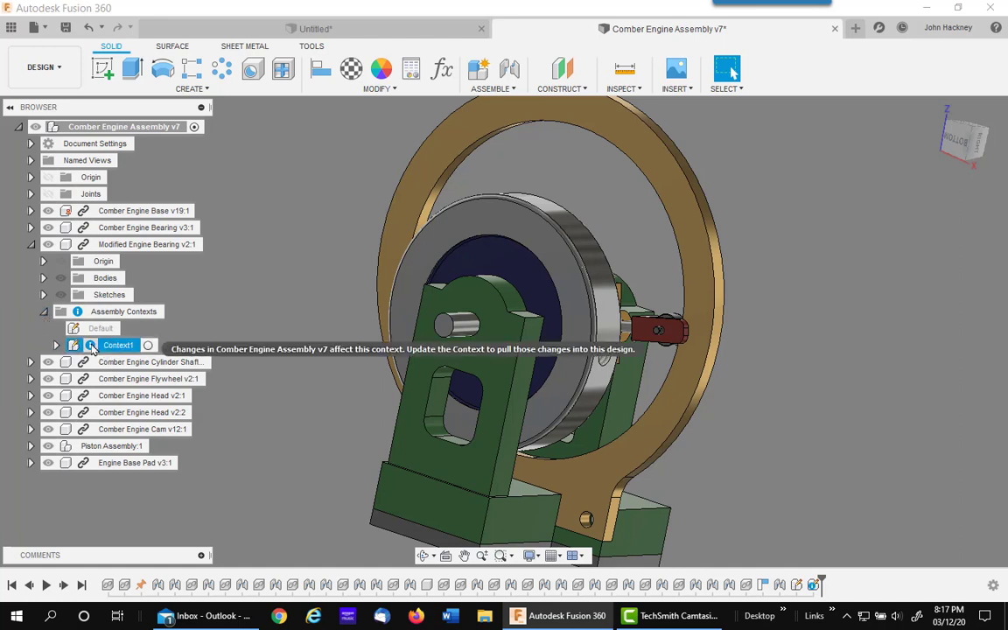
pyautogui.rightClick(92, 347)
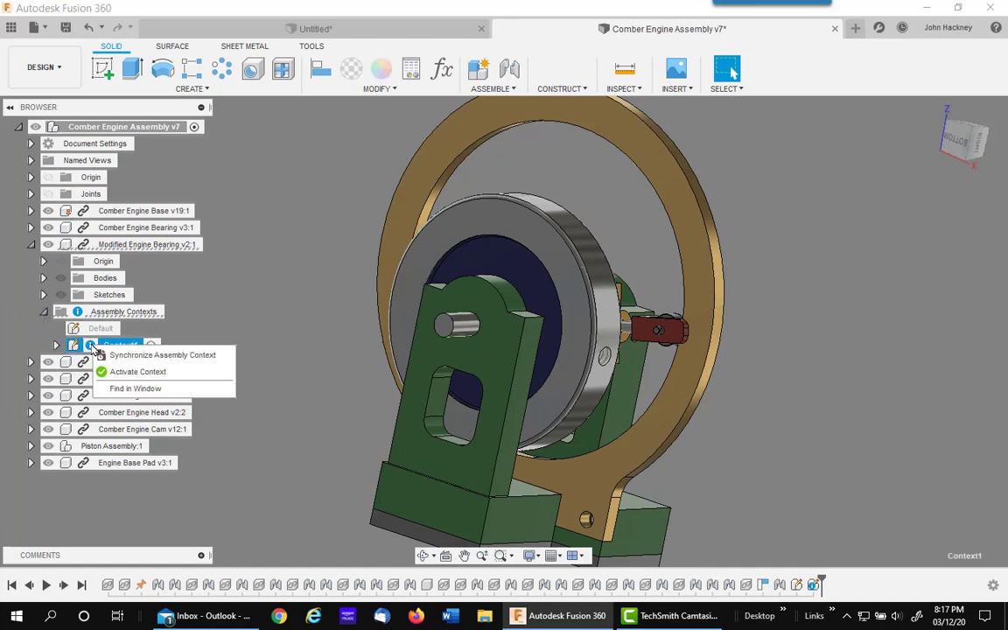
pyautogui.click(162, 355)
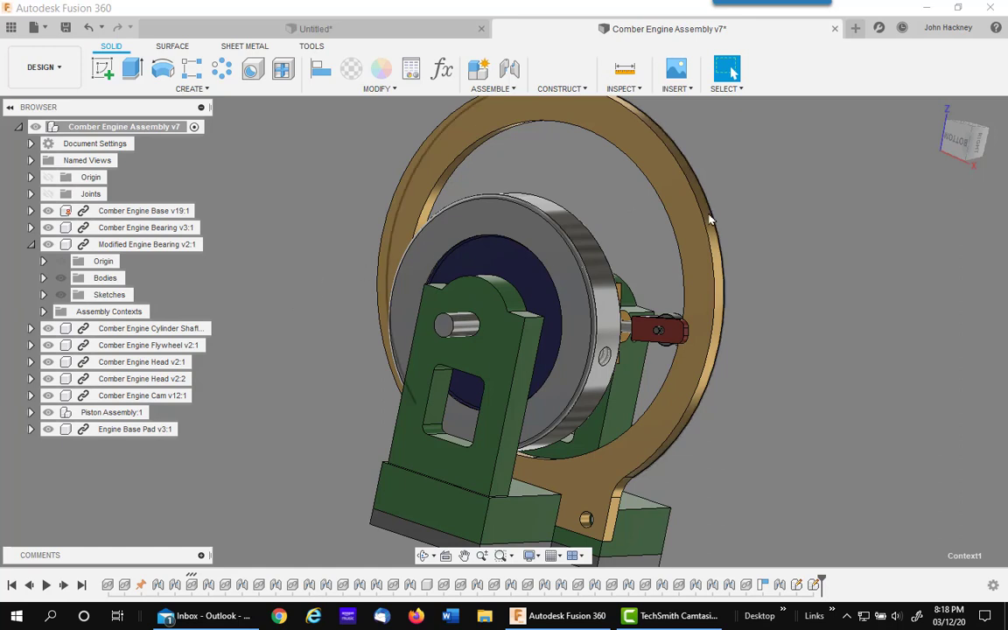
# - Open Preferences from the account menu and display the Preview Features page with Edit In Place
pyautogui.click(948, 27)
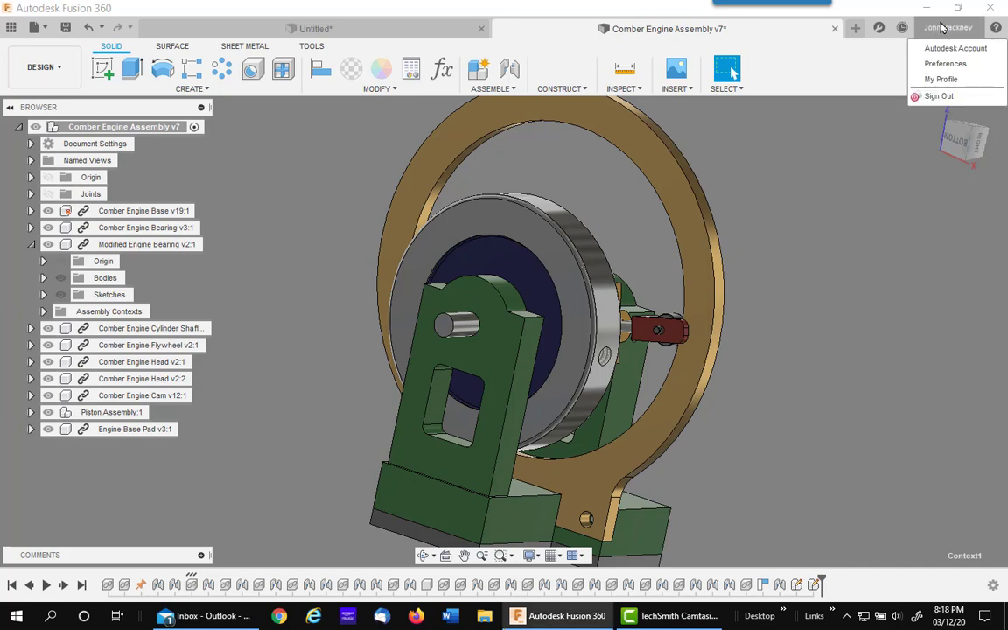
pyautogui.click(943, 61)
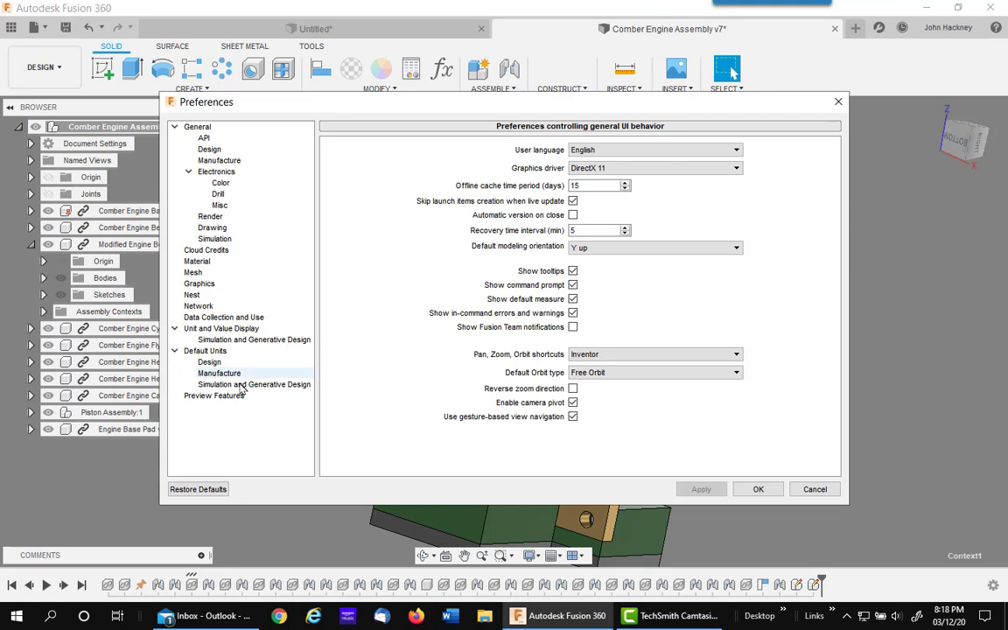
pyautogui.click(237, 396)
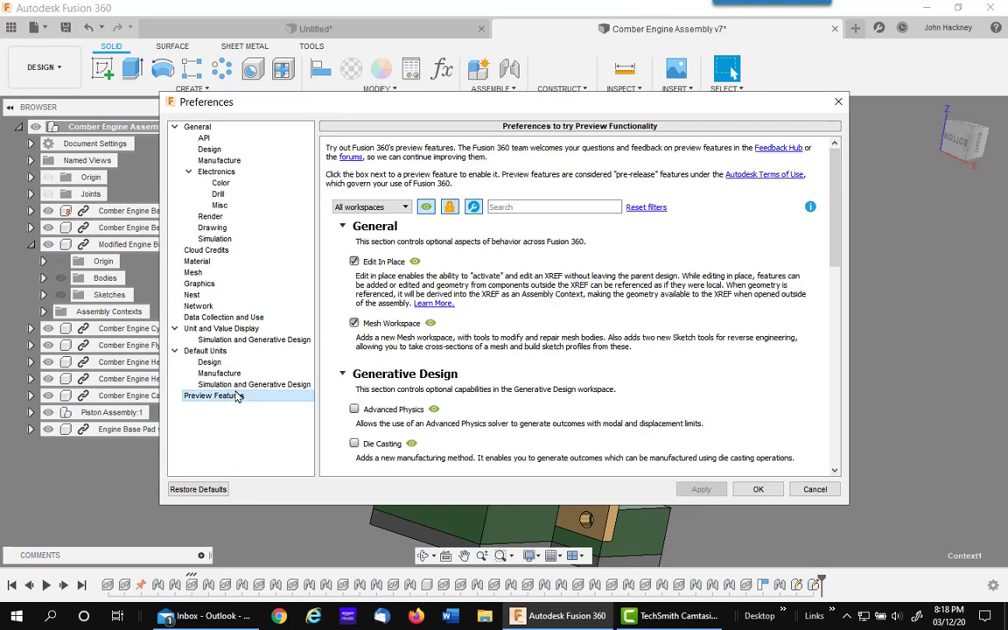